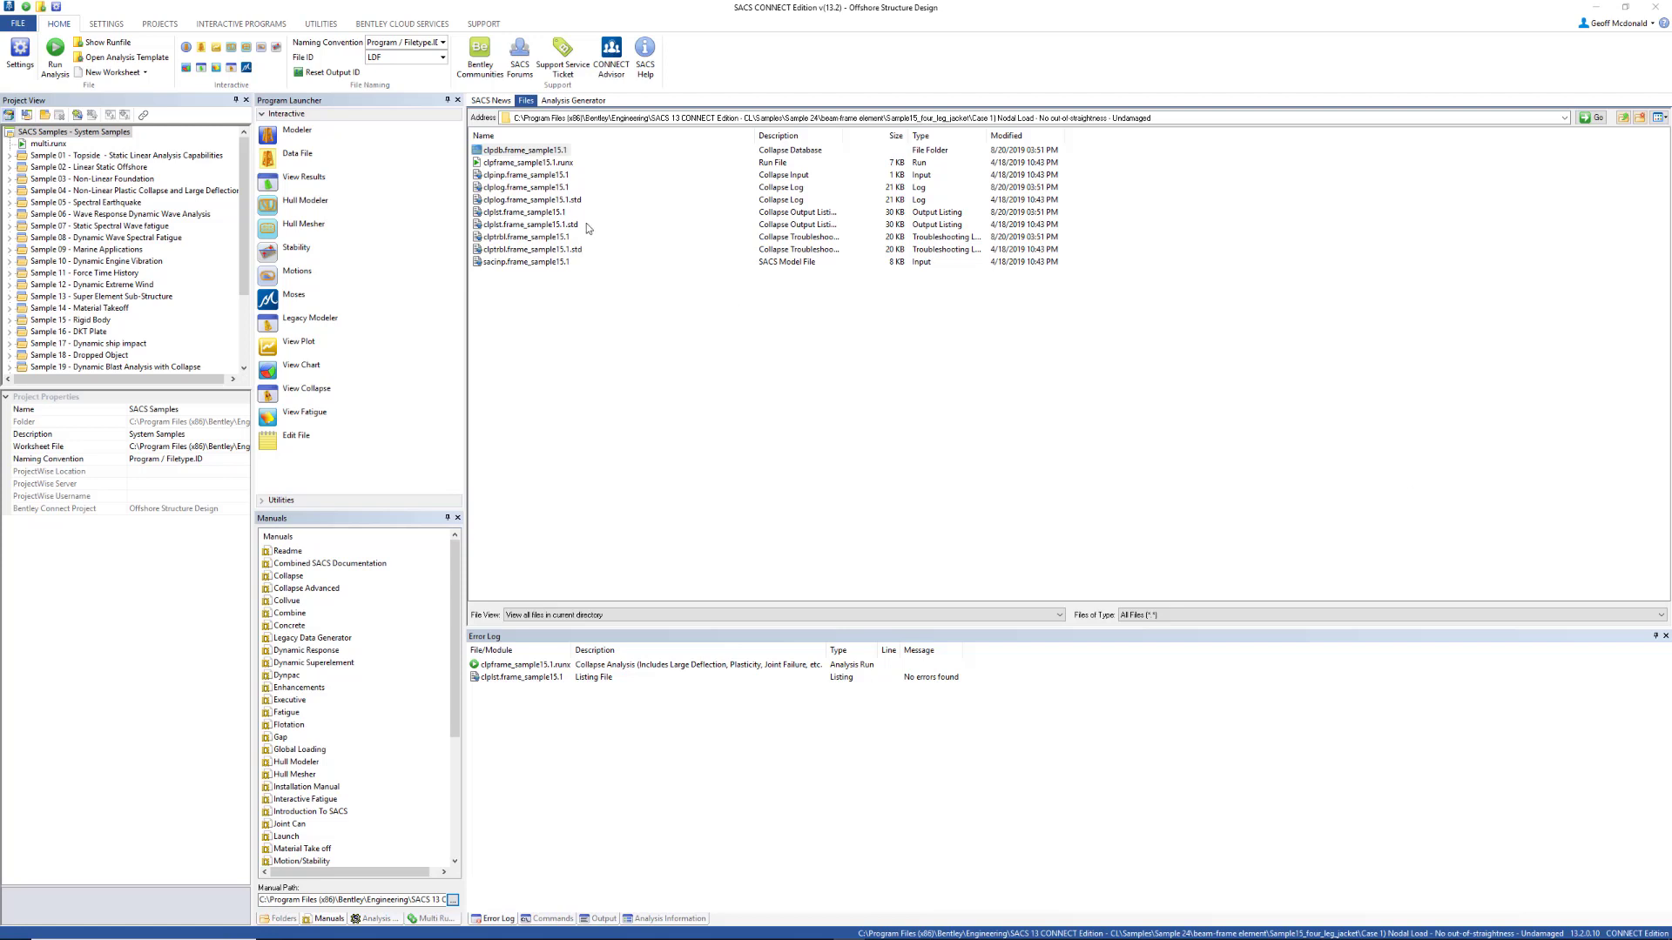
Open clpdb.frame_sample15.1 in the Collapse Viewer and show the Collapse ribbon tools.
double_click(522, 150)
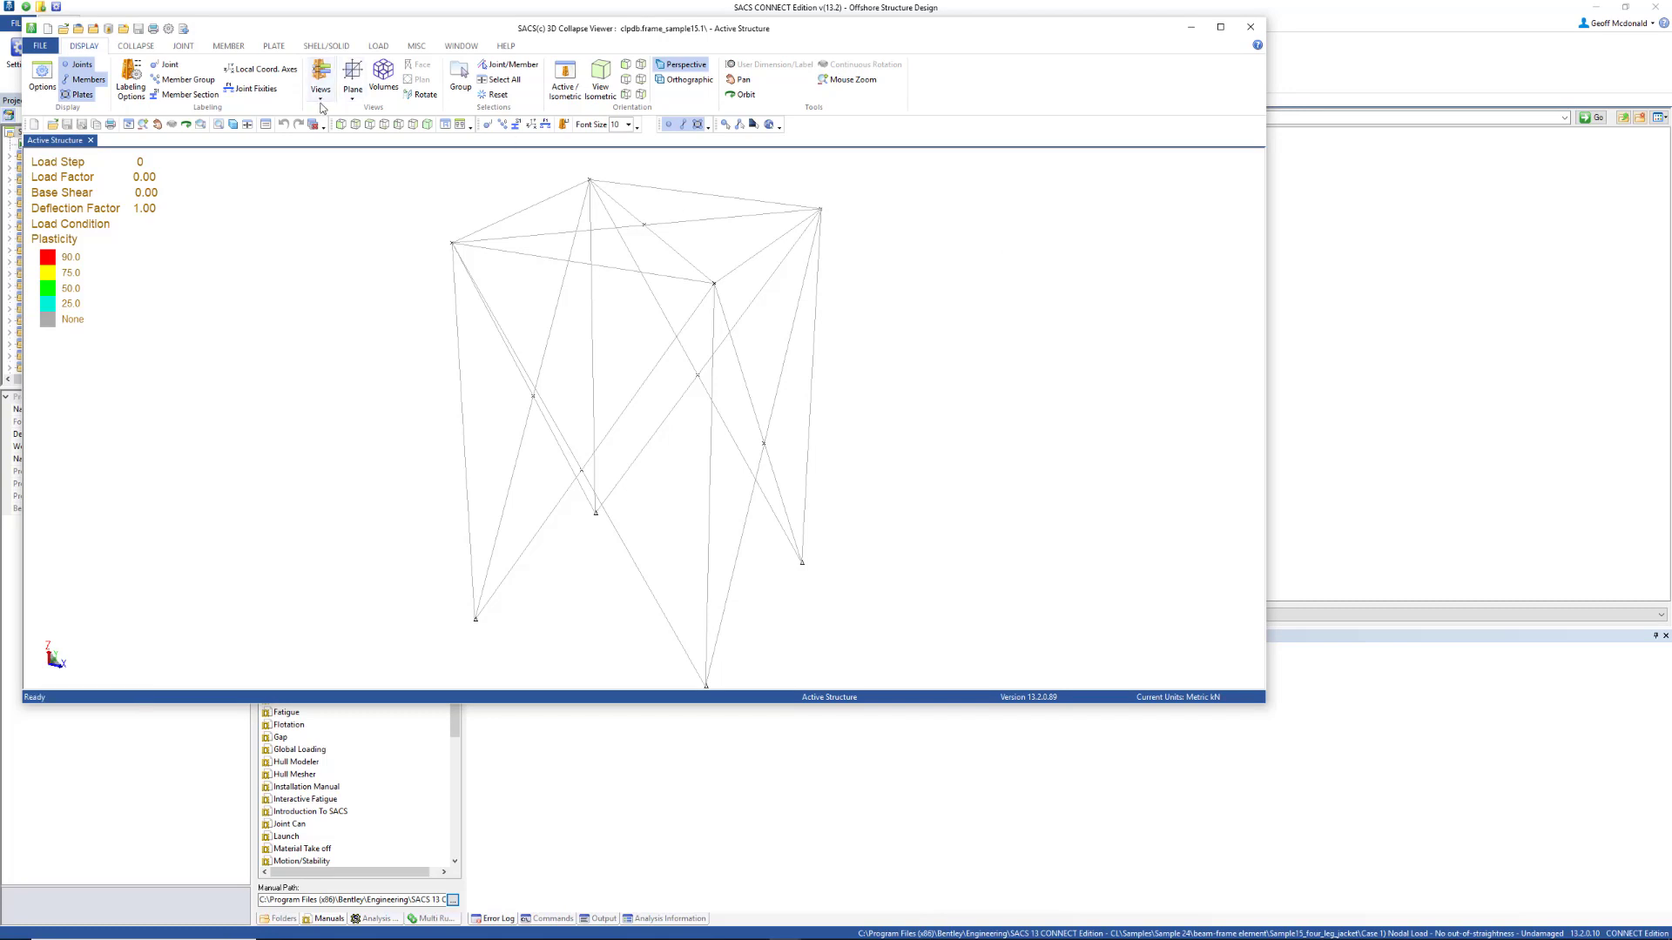
click(139, 48)
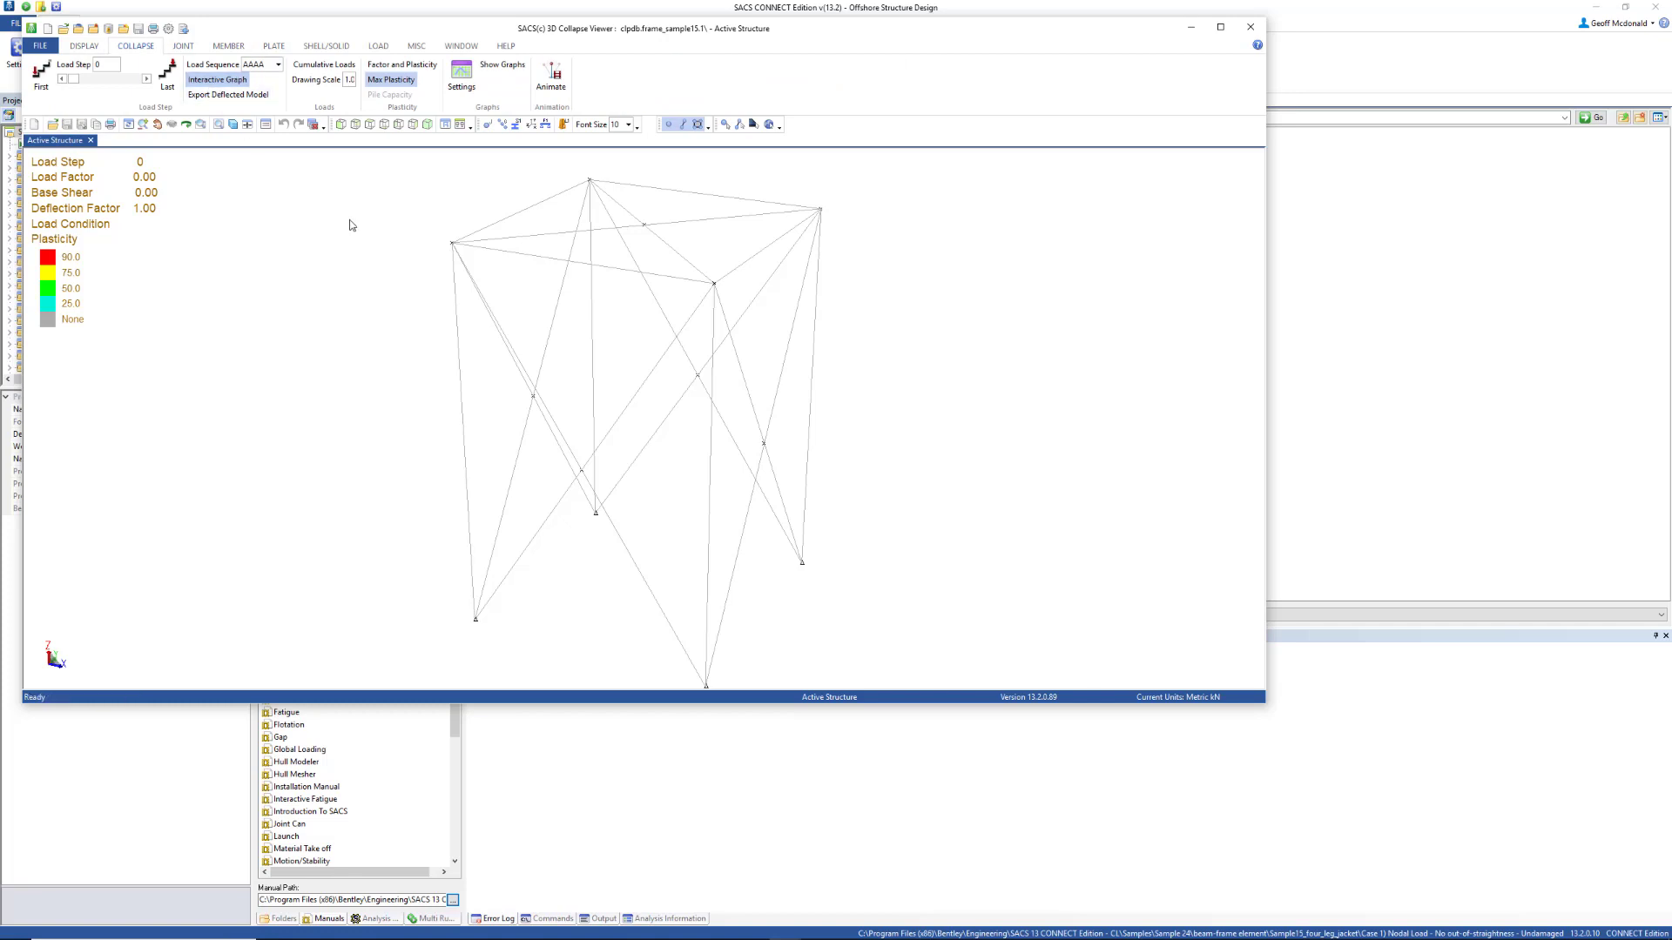
Maximize the viewer and add a Member Axial Stress vs Load Step graph for brace B000-I000.
click(1218, 31)
click(439, 54)
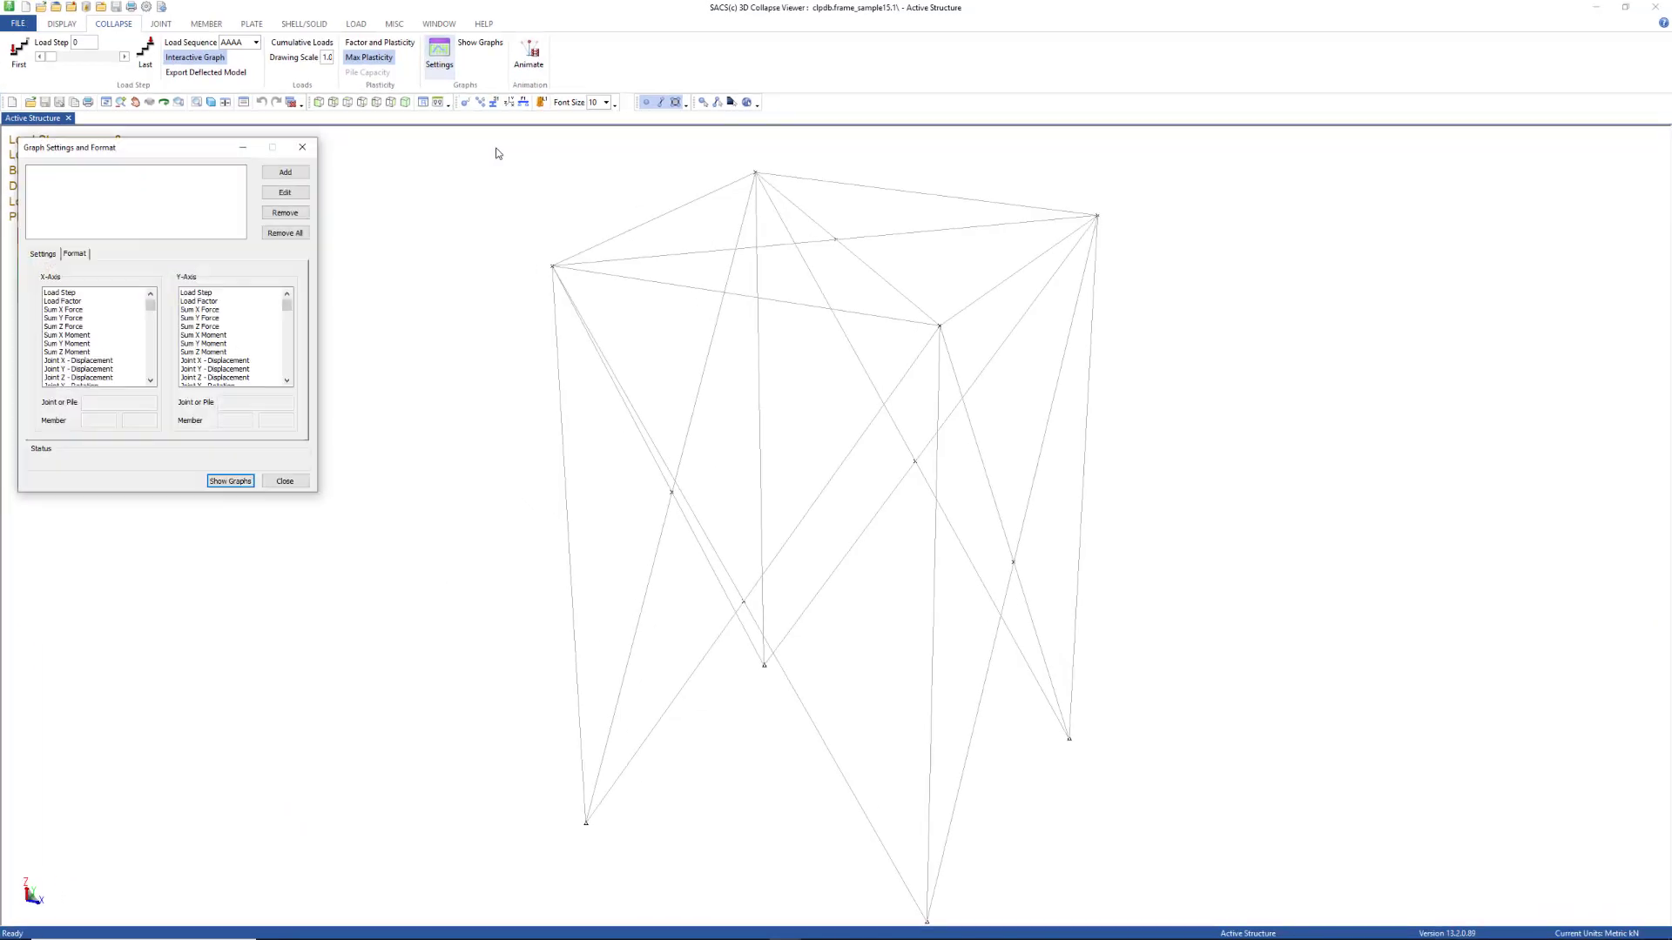
drag(161, 147, 314, 241)
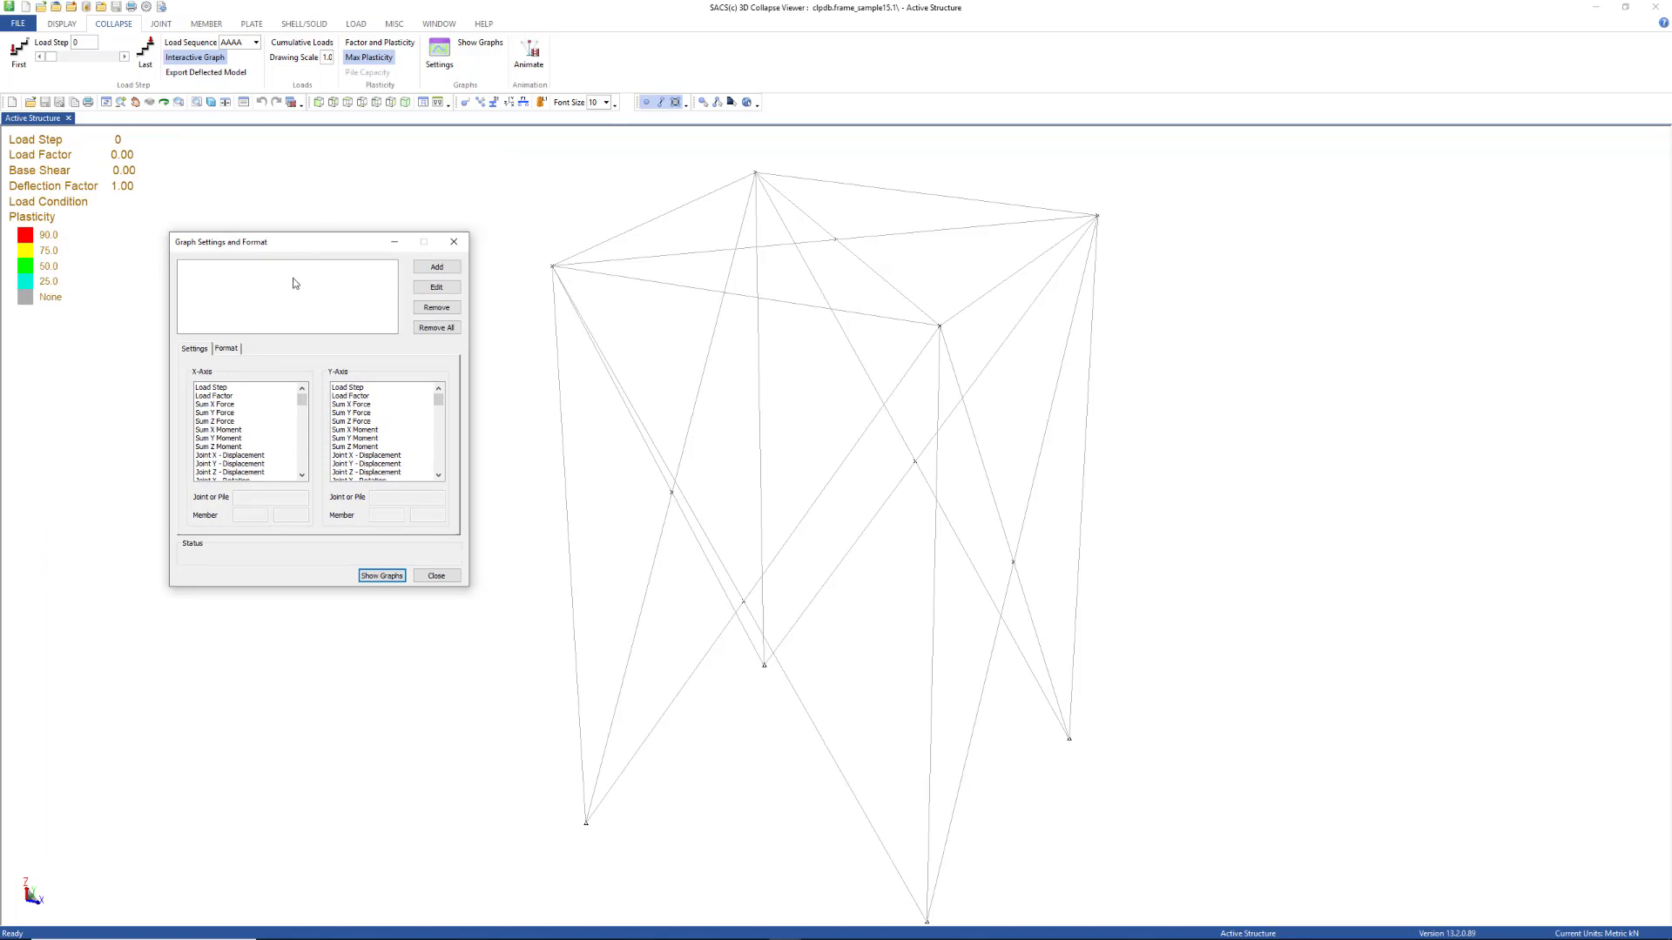
click(228, 389)
drag(437, 401, 439, 436)
click(409, 440)
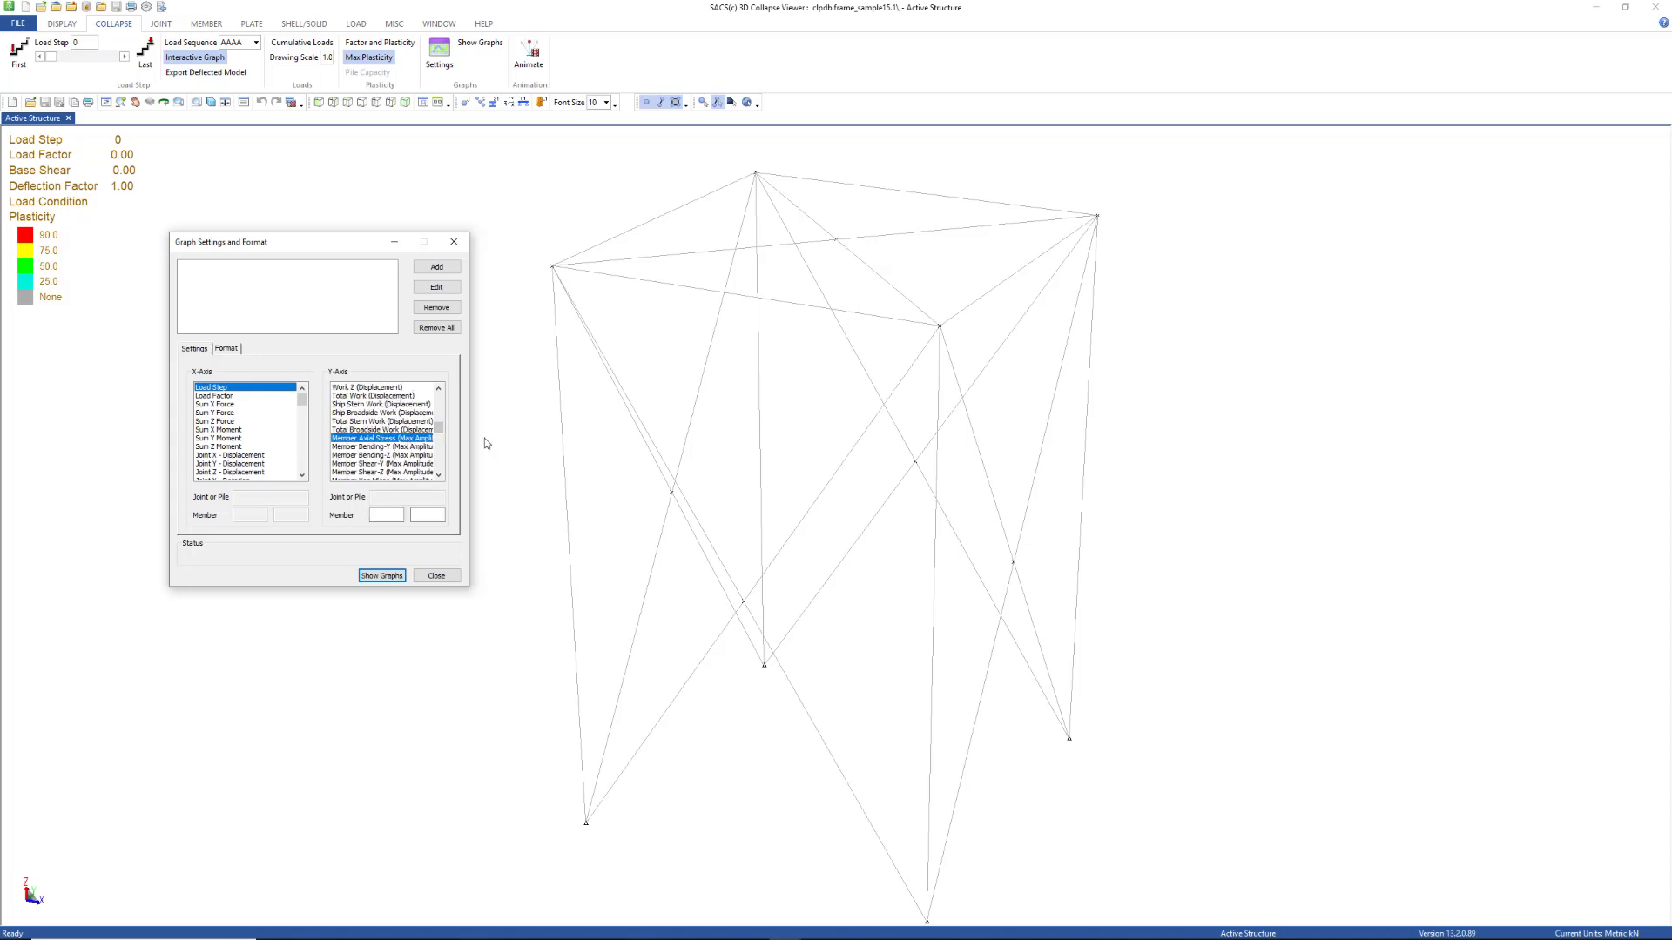
scroll(834, 660, down, 5)
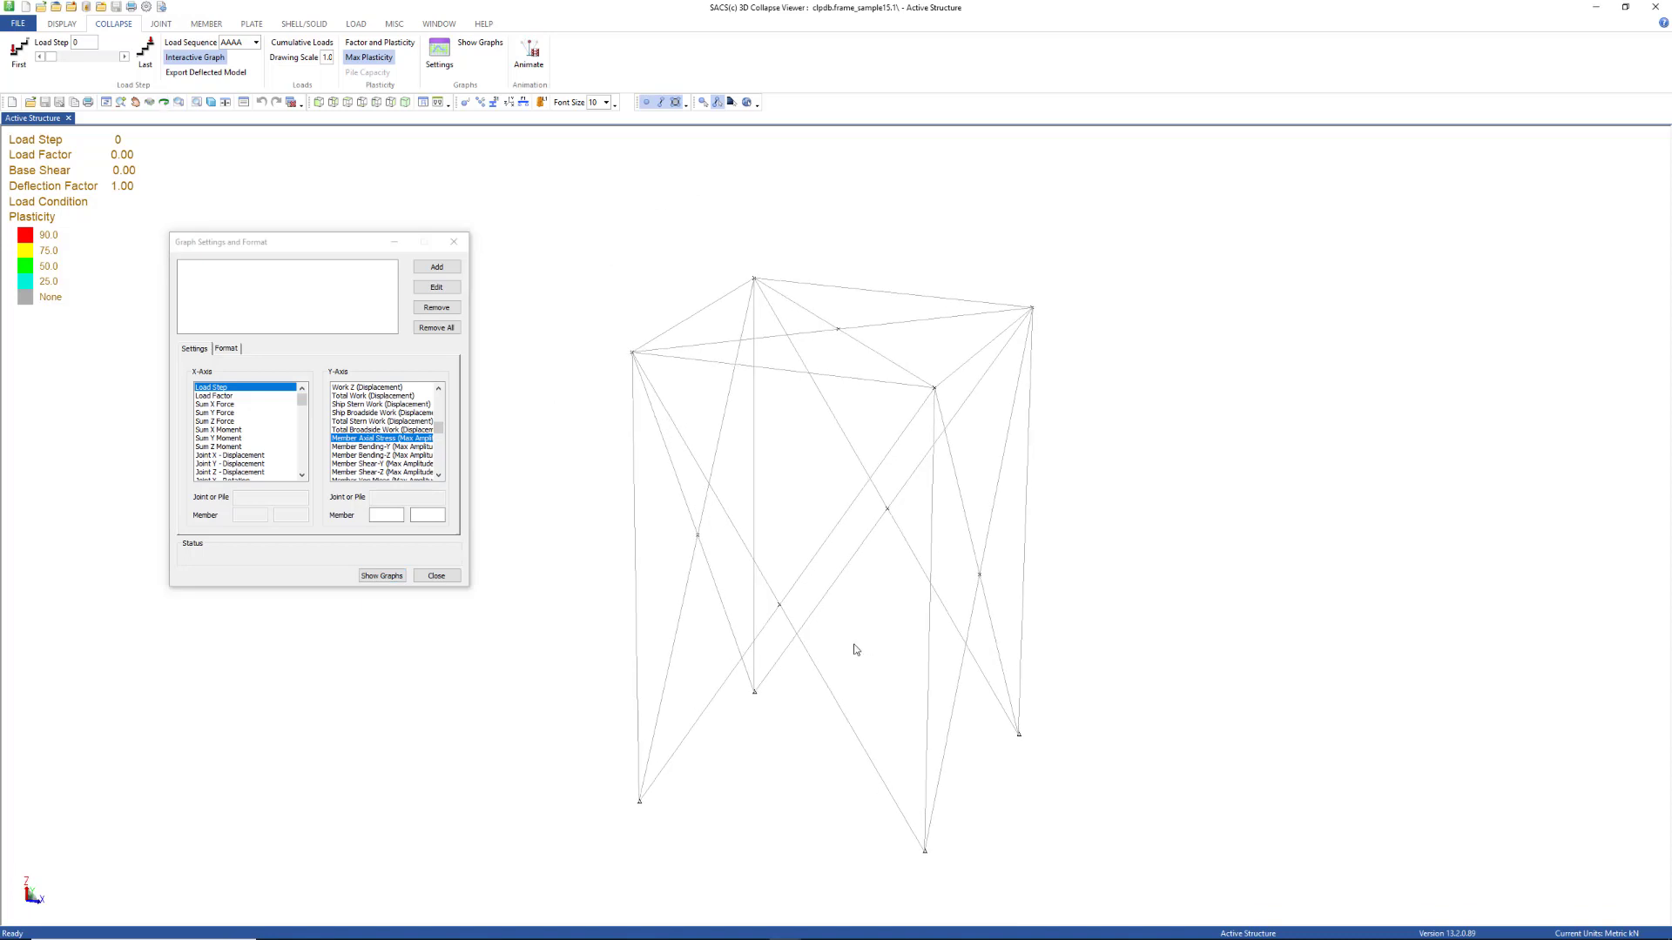
click(834, 677)
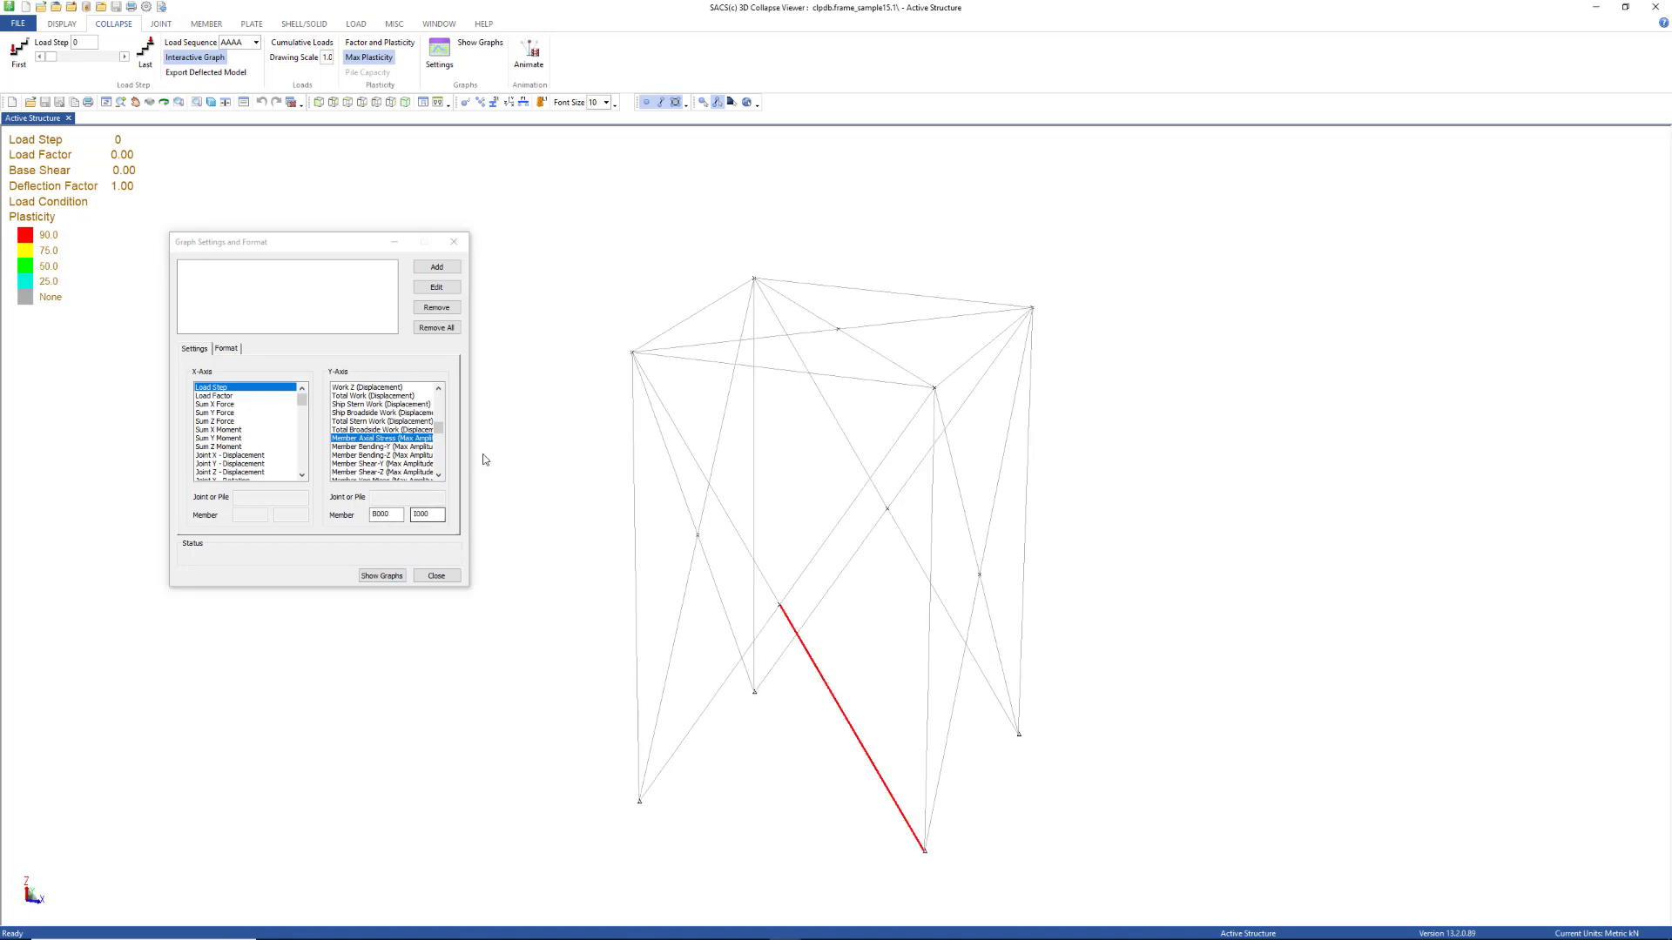
click(449, 275)
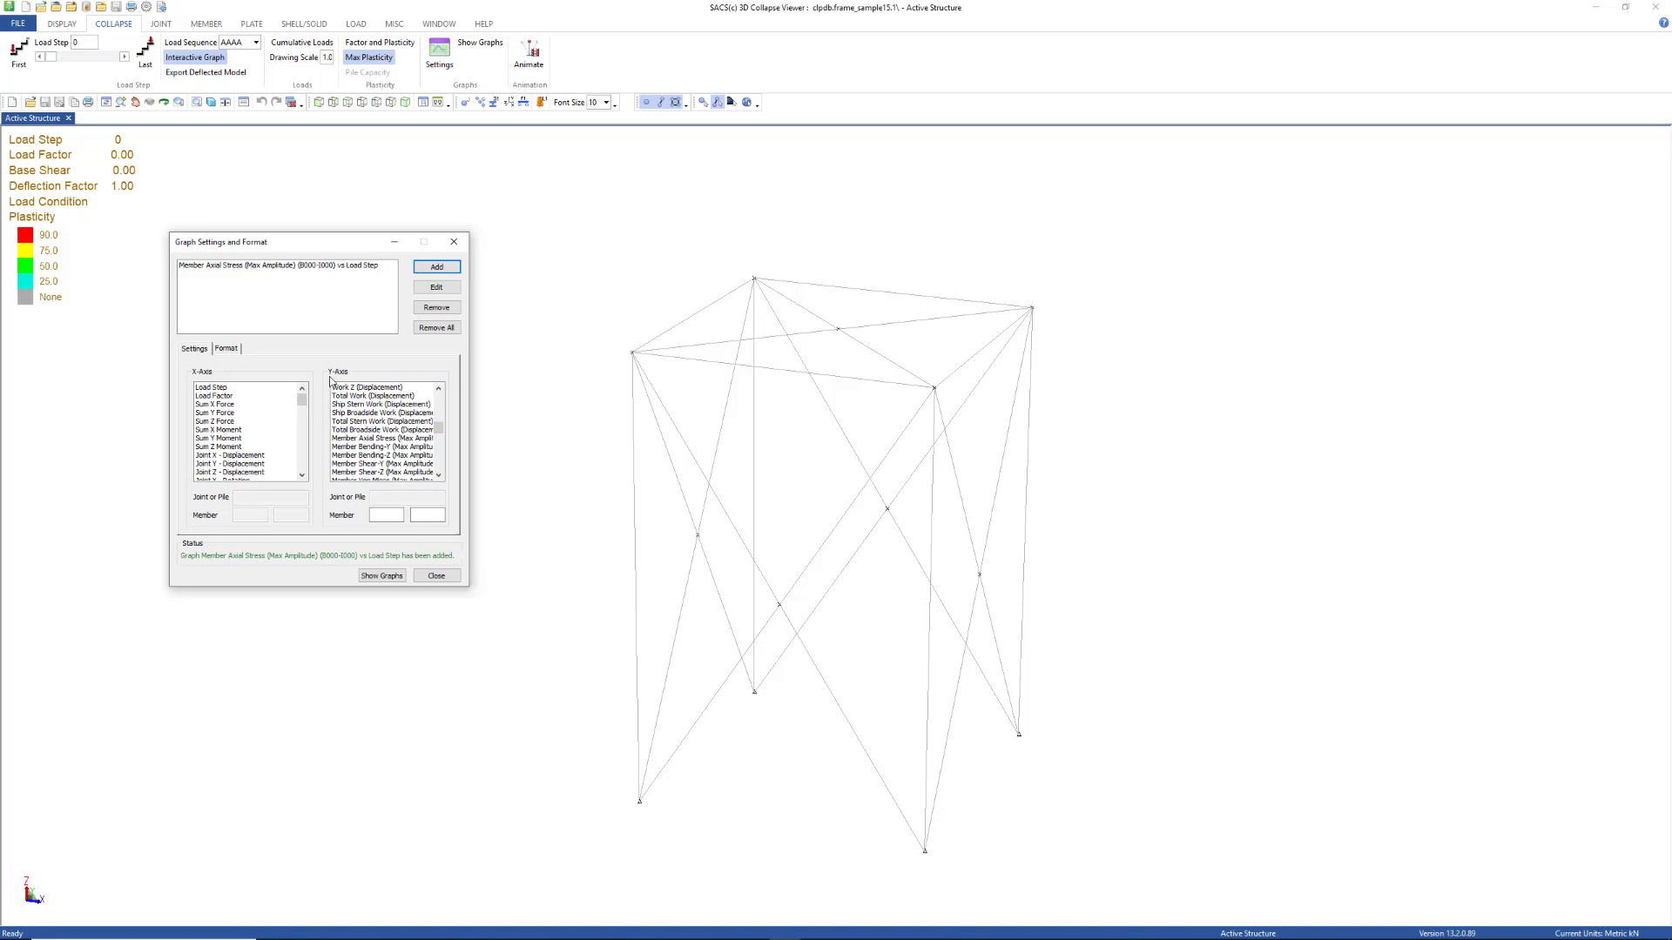
Add a Member X - Force vs Load Step graph for brace B000-I000.
click(232, 388)
scroll(419, 428, down, 2)
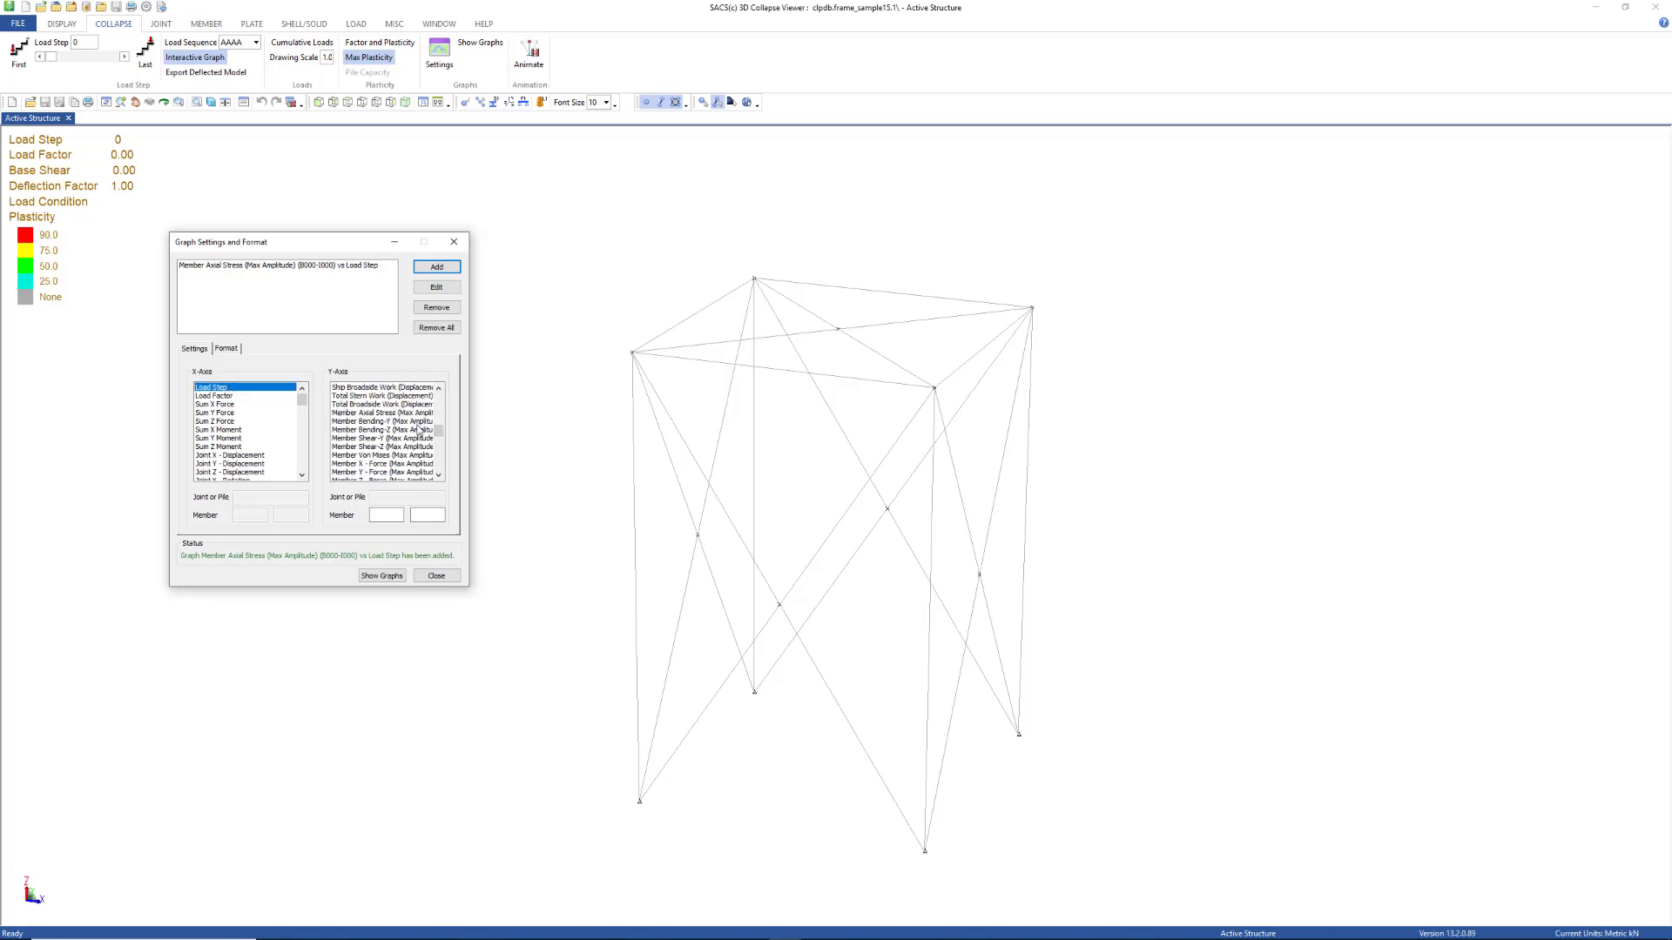
scroll(419, 429, down, 1)
click(386, 413)
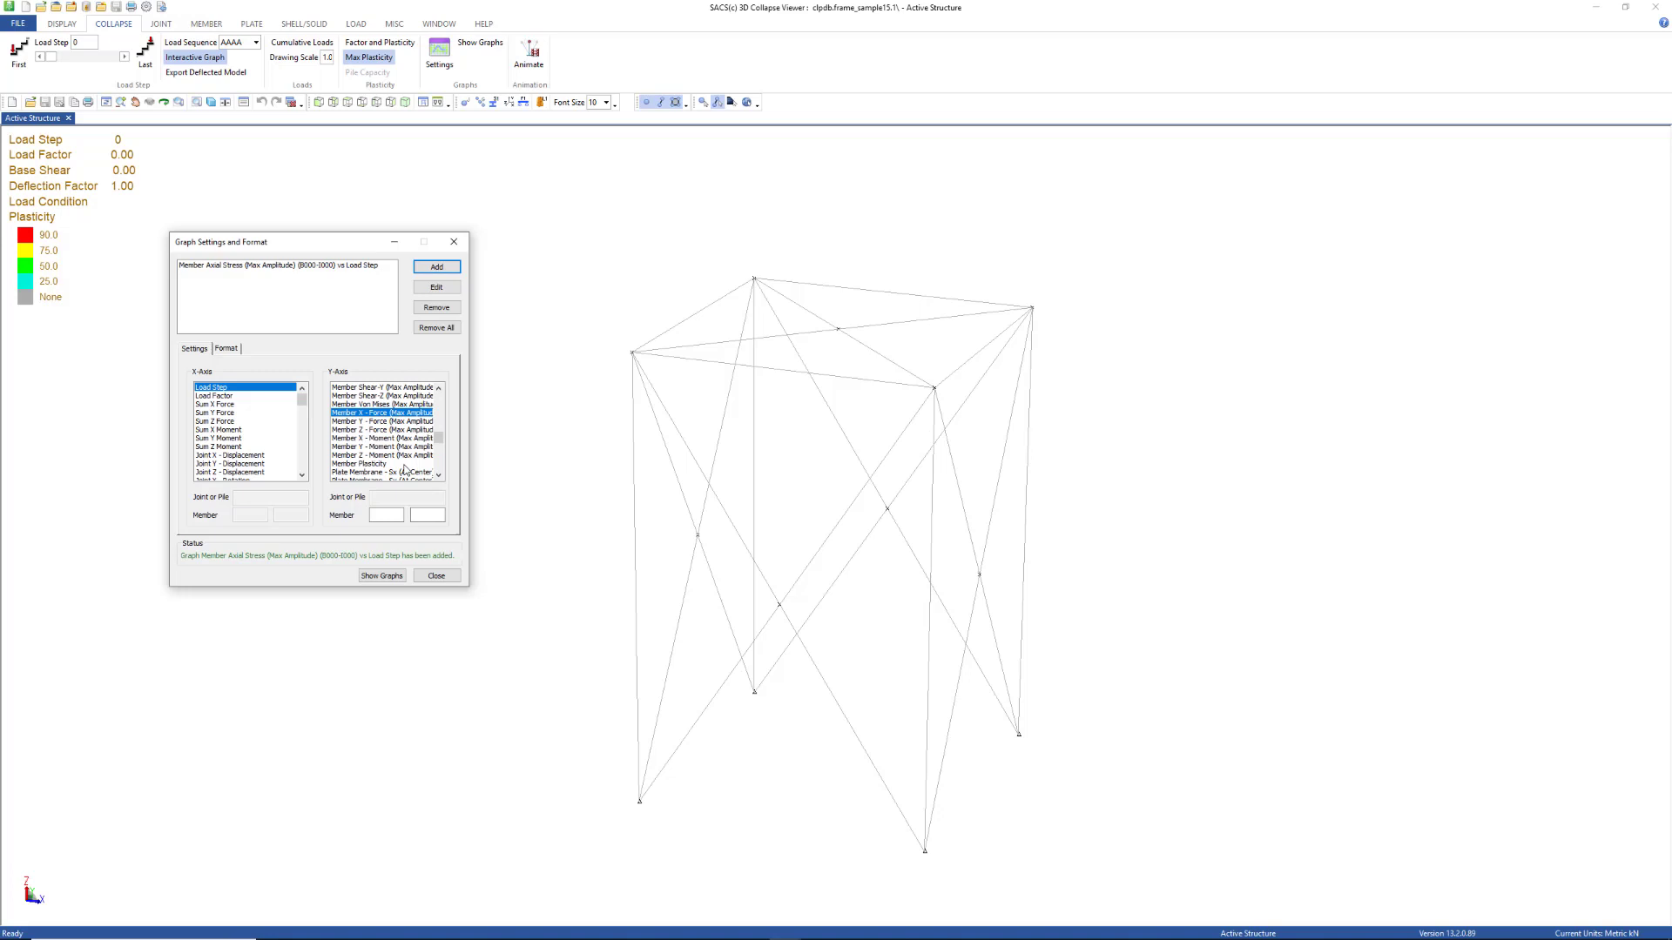
click(849, 717)
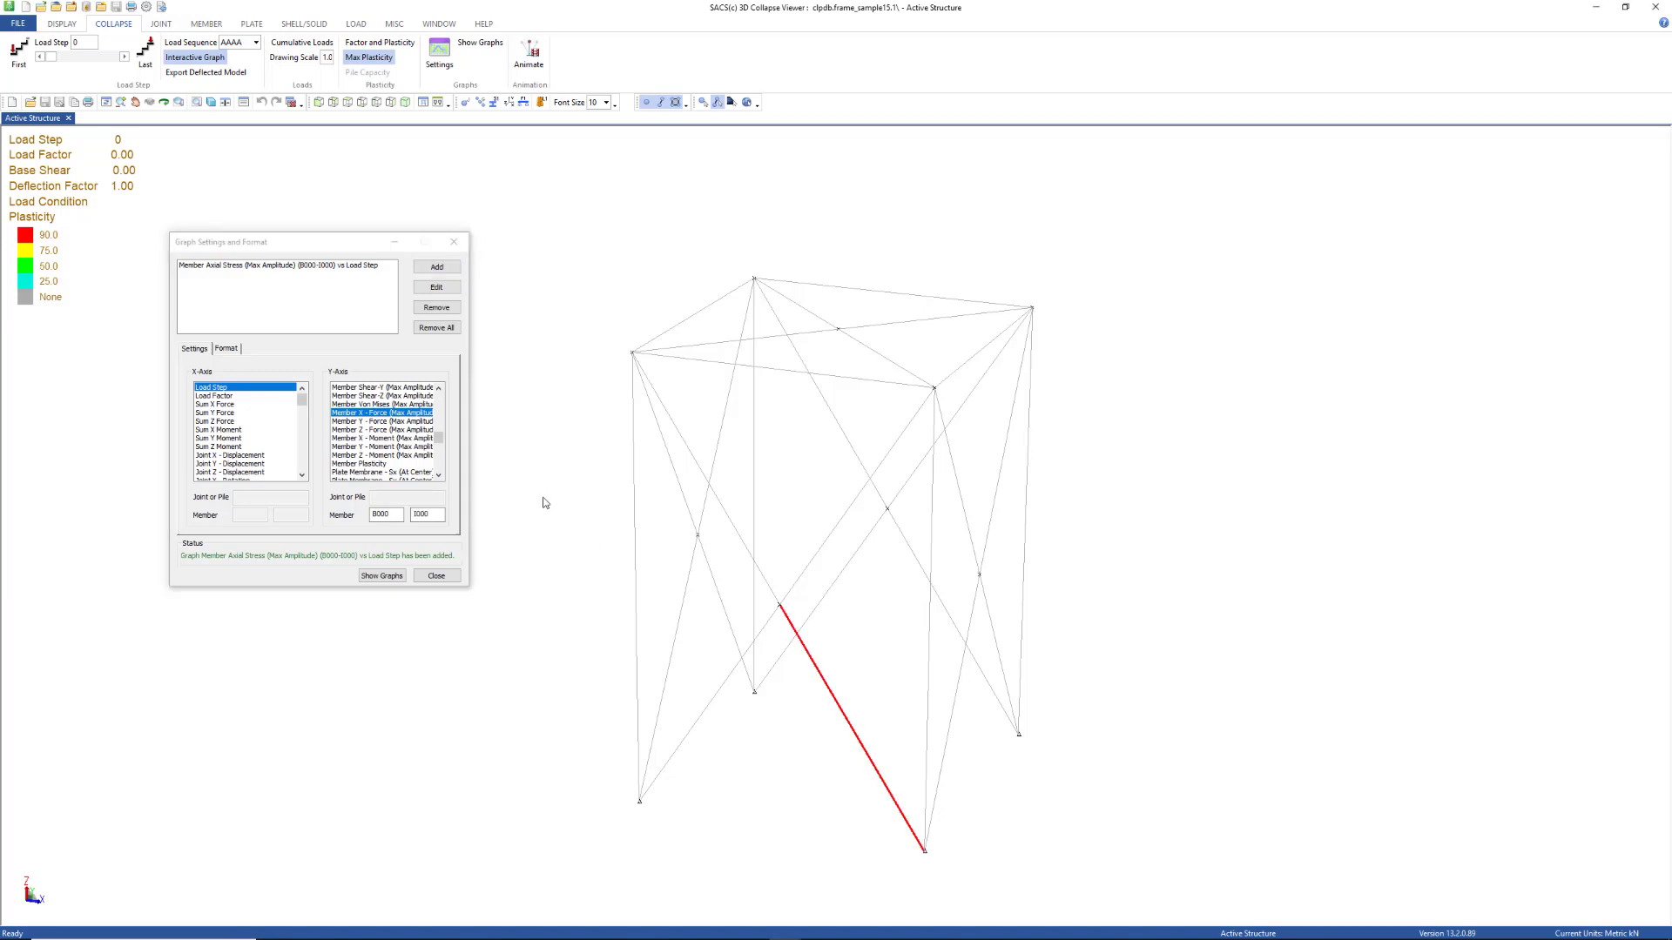
click(447, 268)
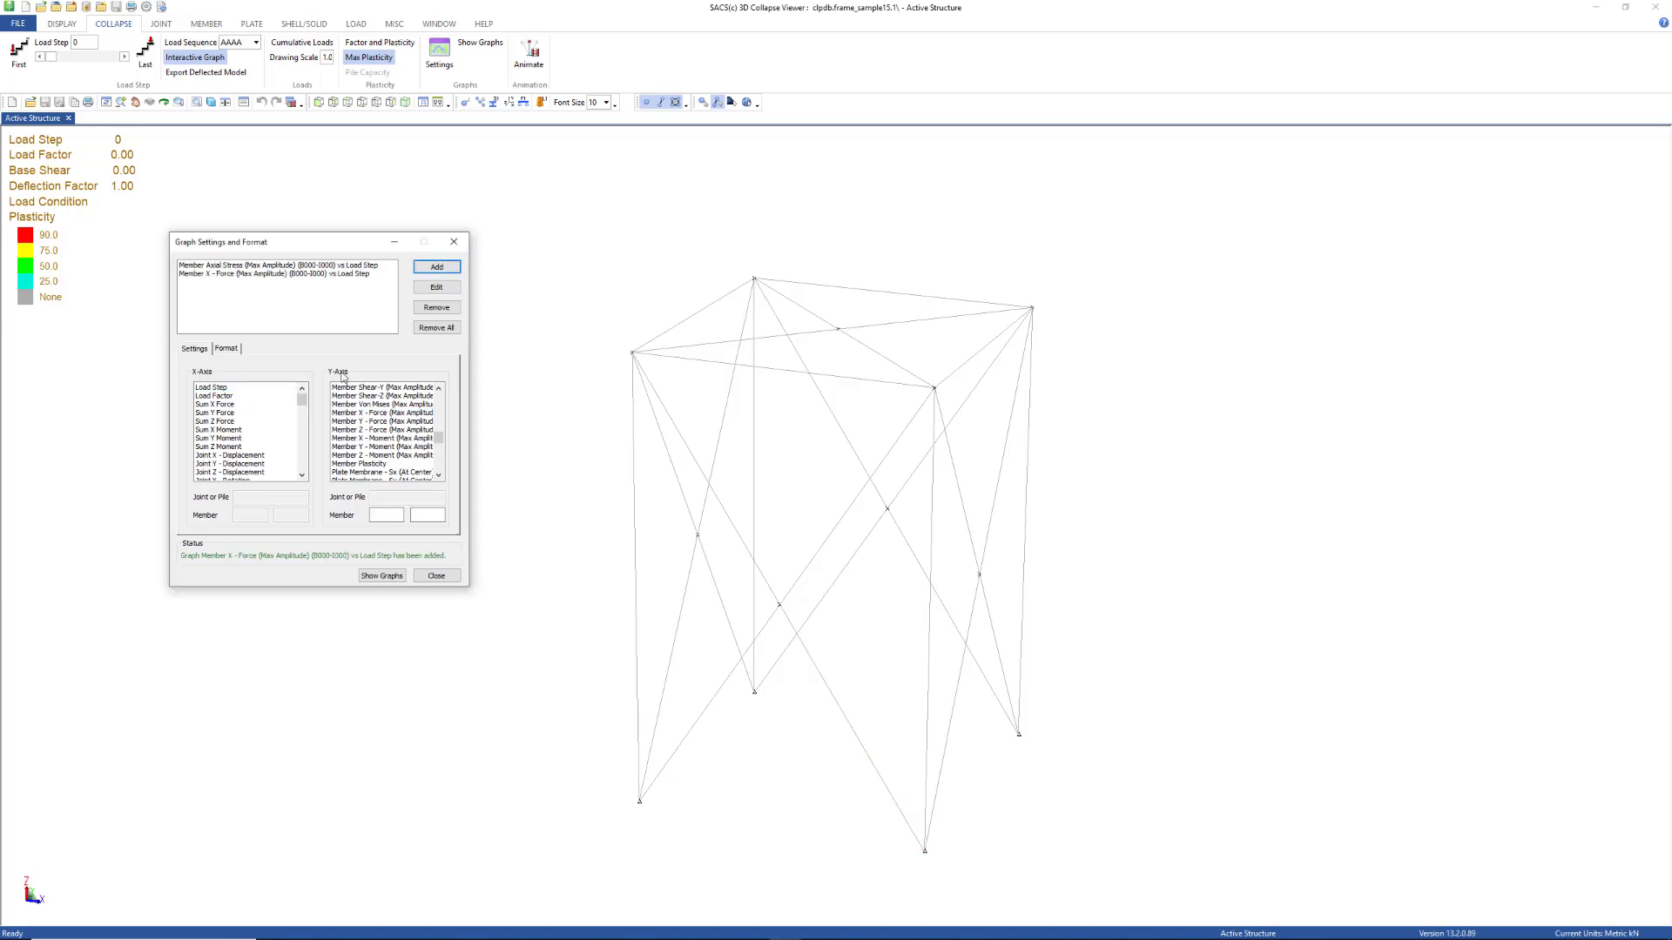
Add a Member Plasticity vs Load Step graph for brace B000-I000.
click(229, 390)
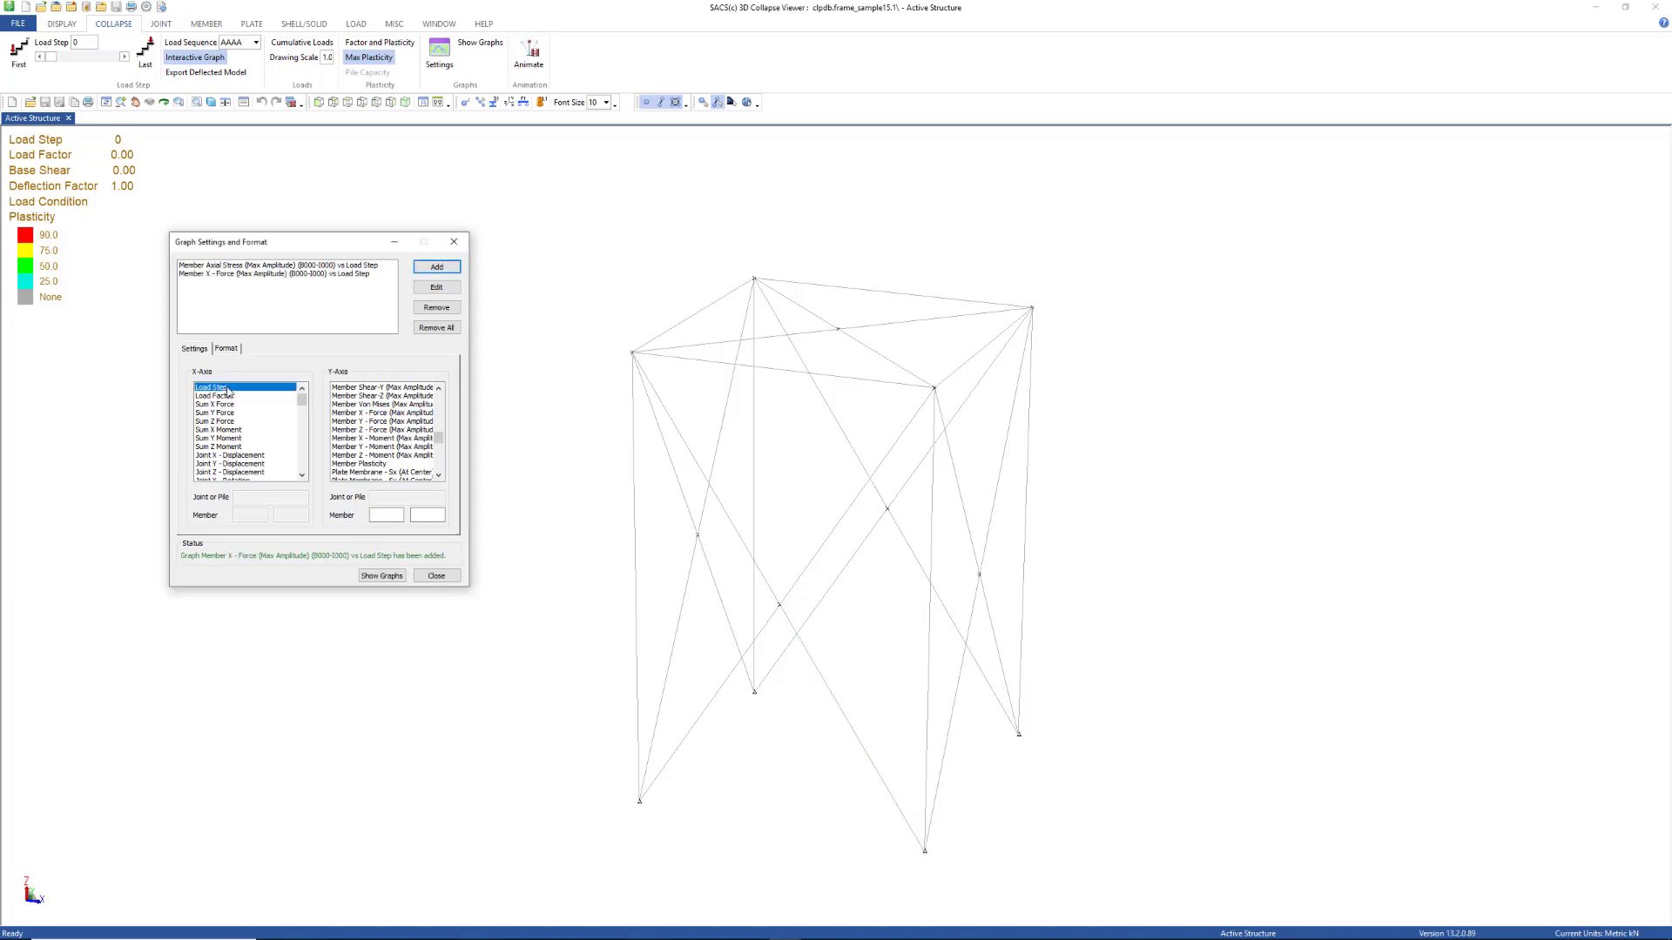
click(371, 468)
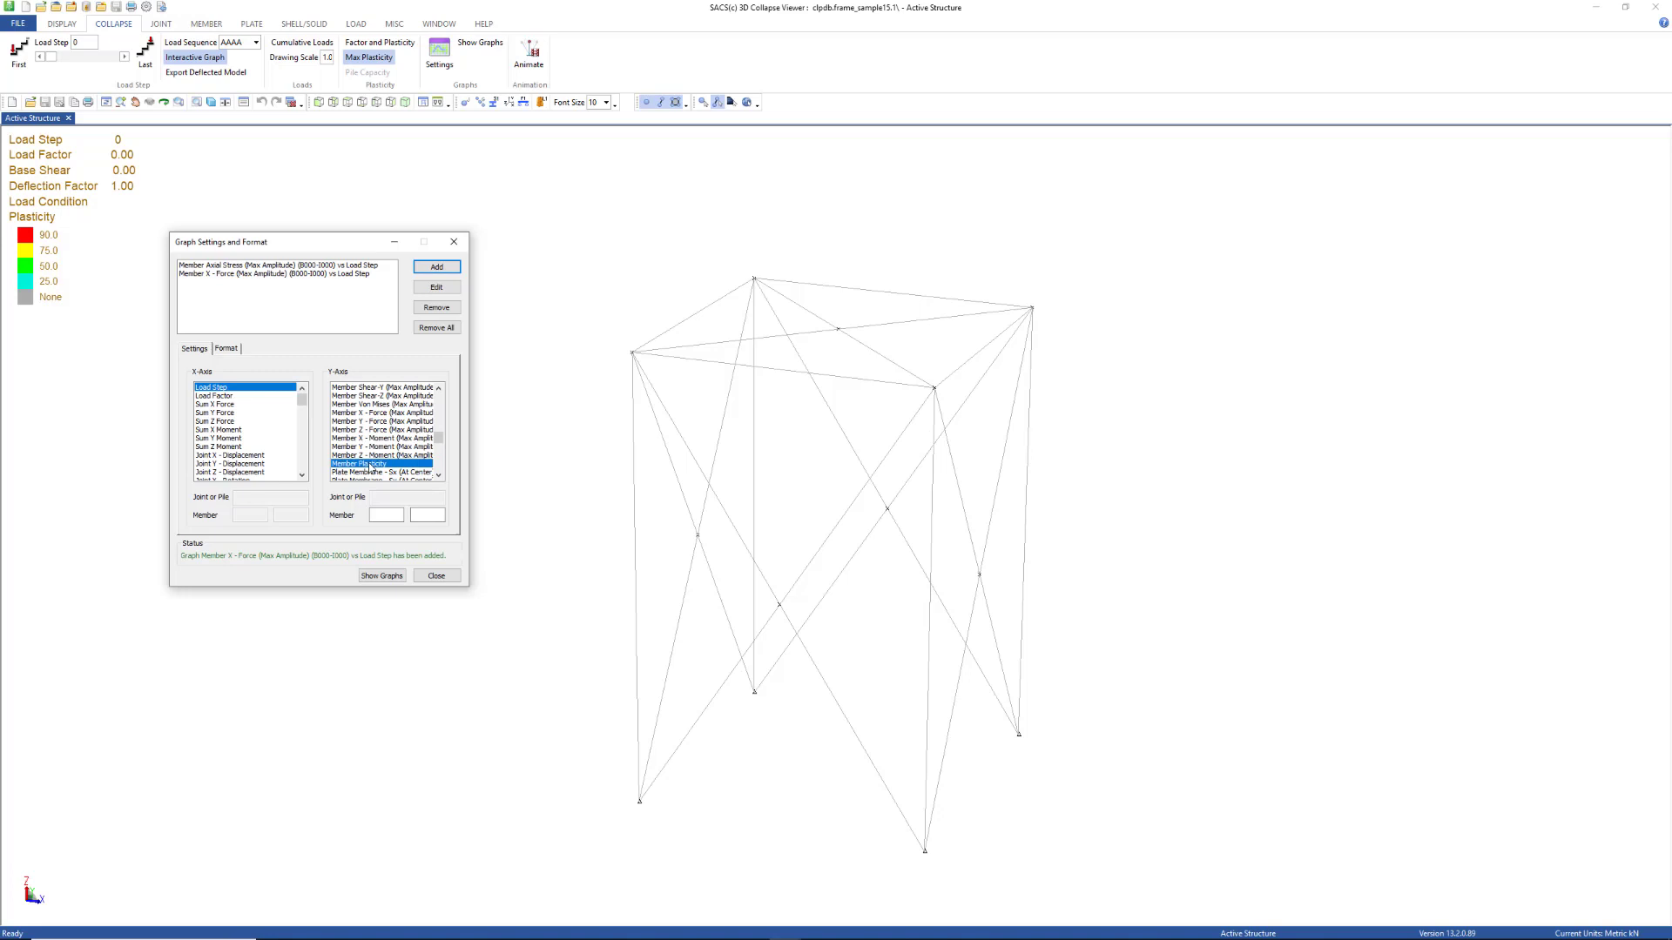
click(824, 678)
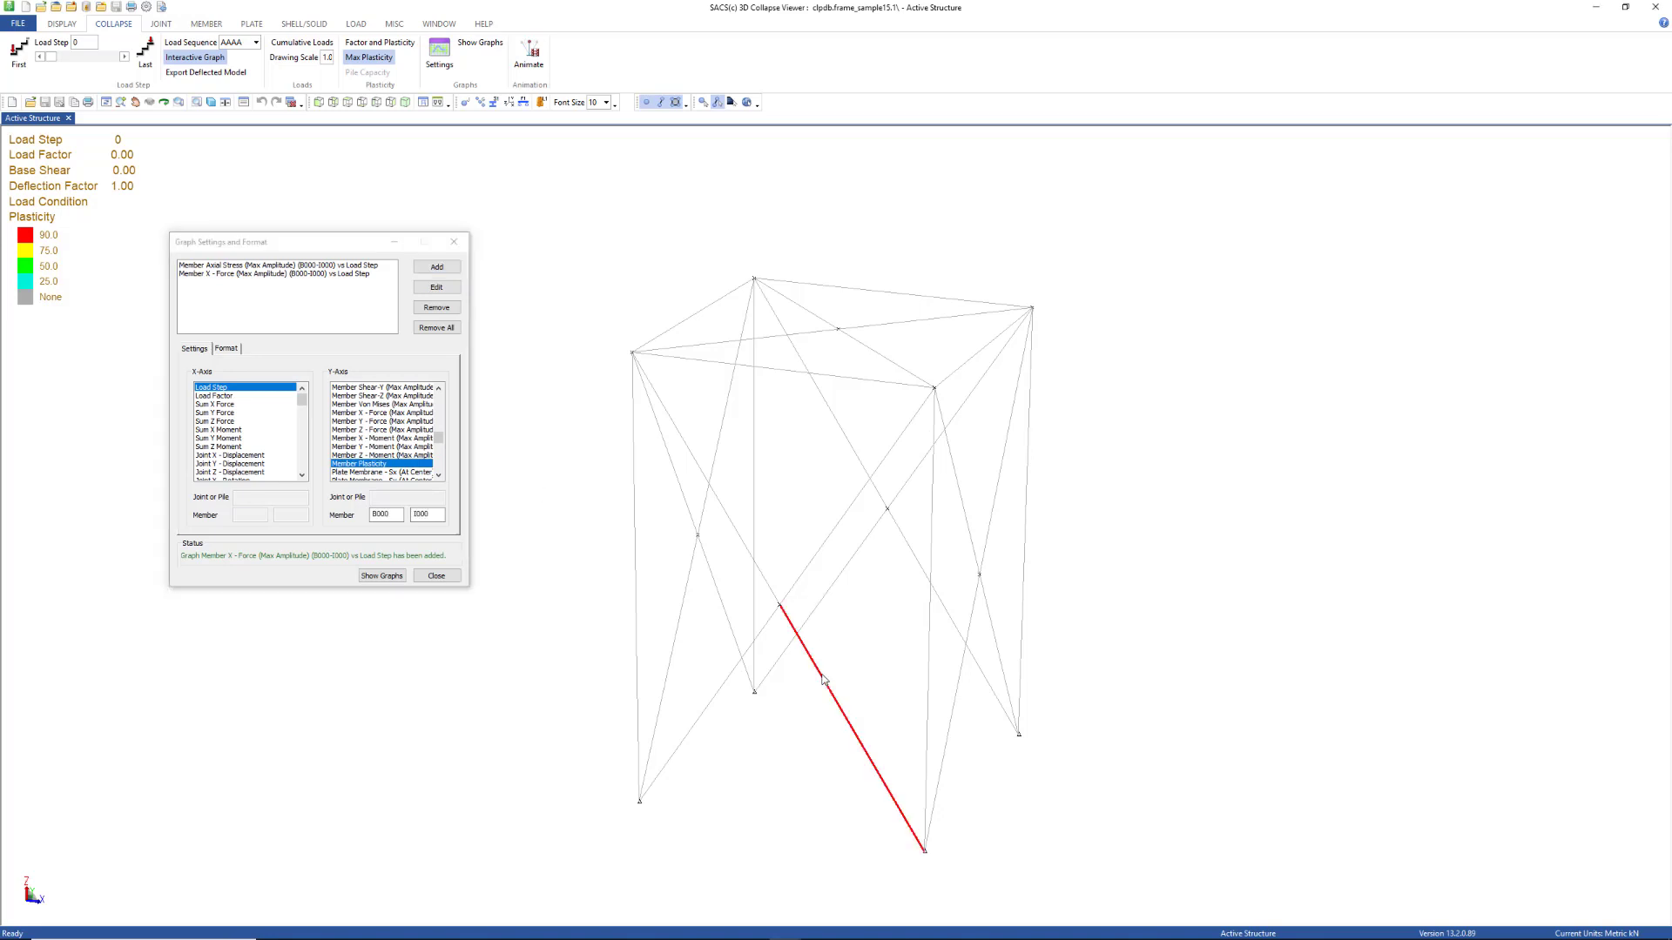
click(436, 267)
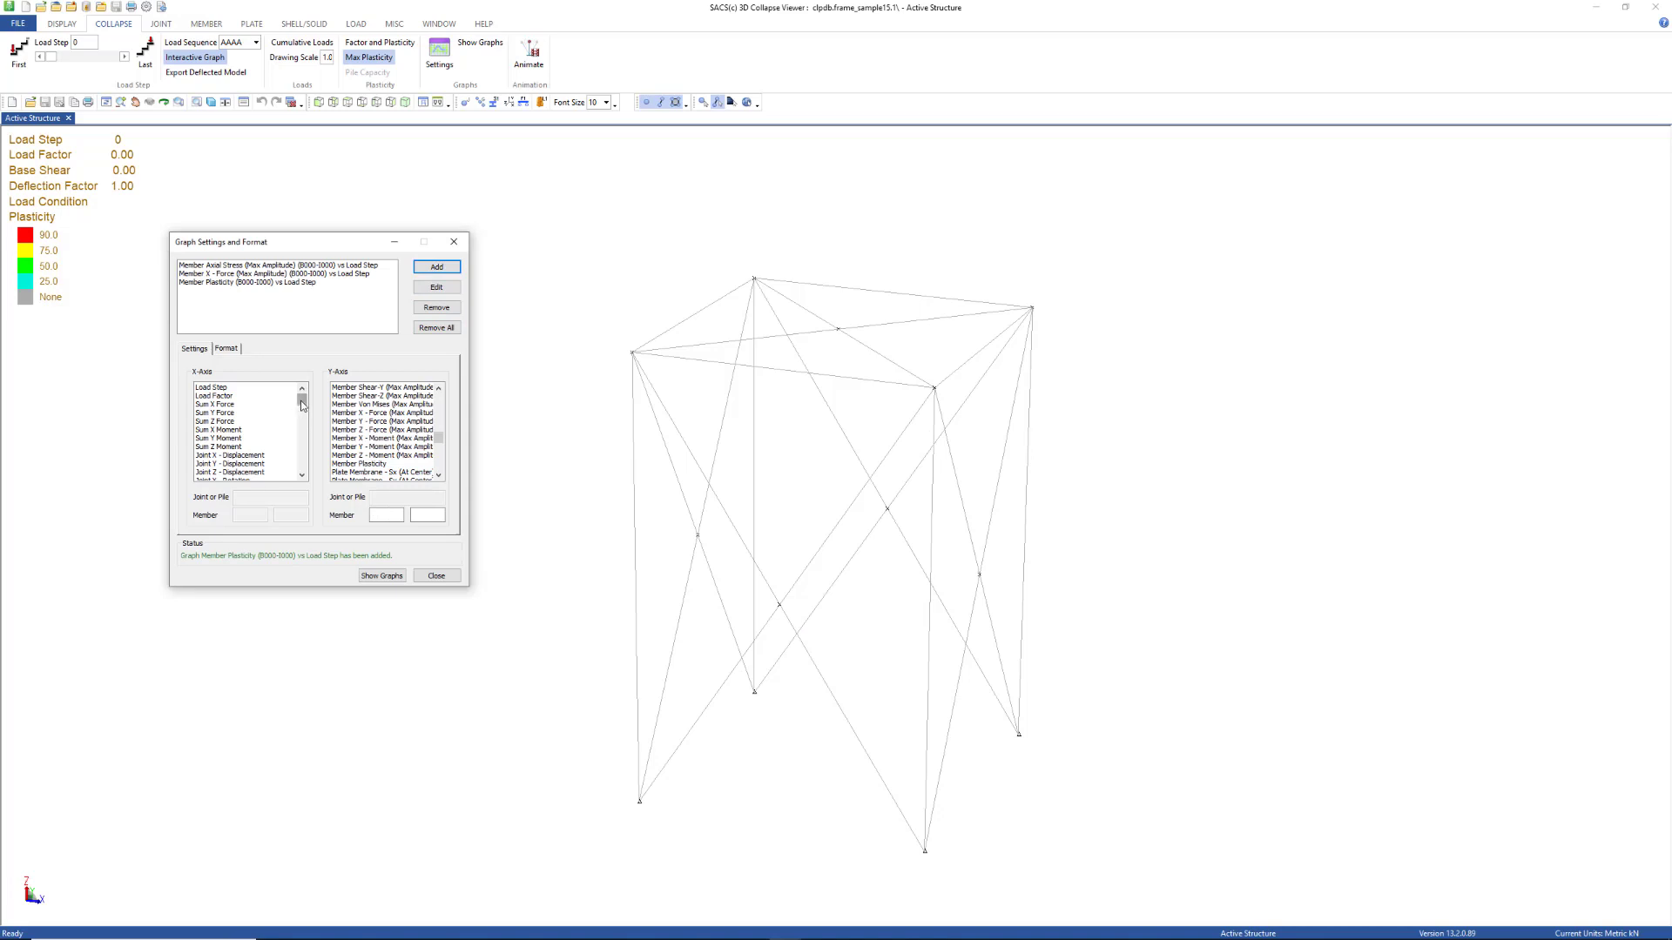
Add a Sum X Force vs Joint X - Displacement graph at joint E000.
click(271, 456)
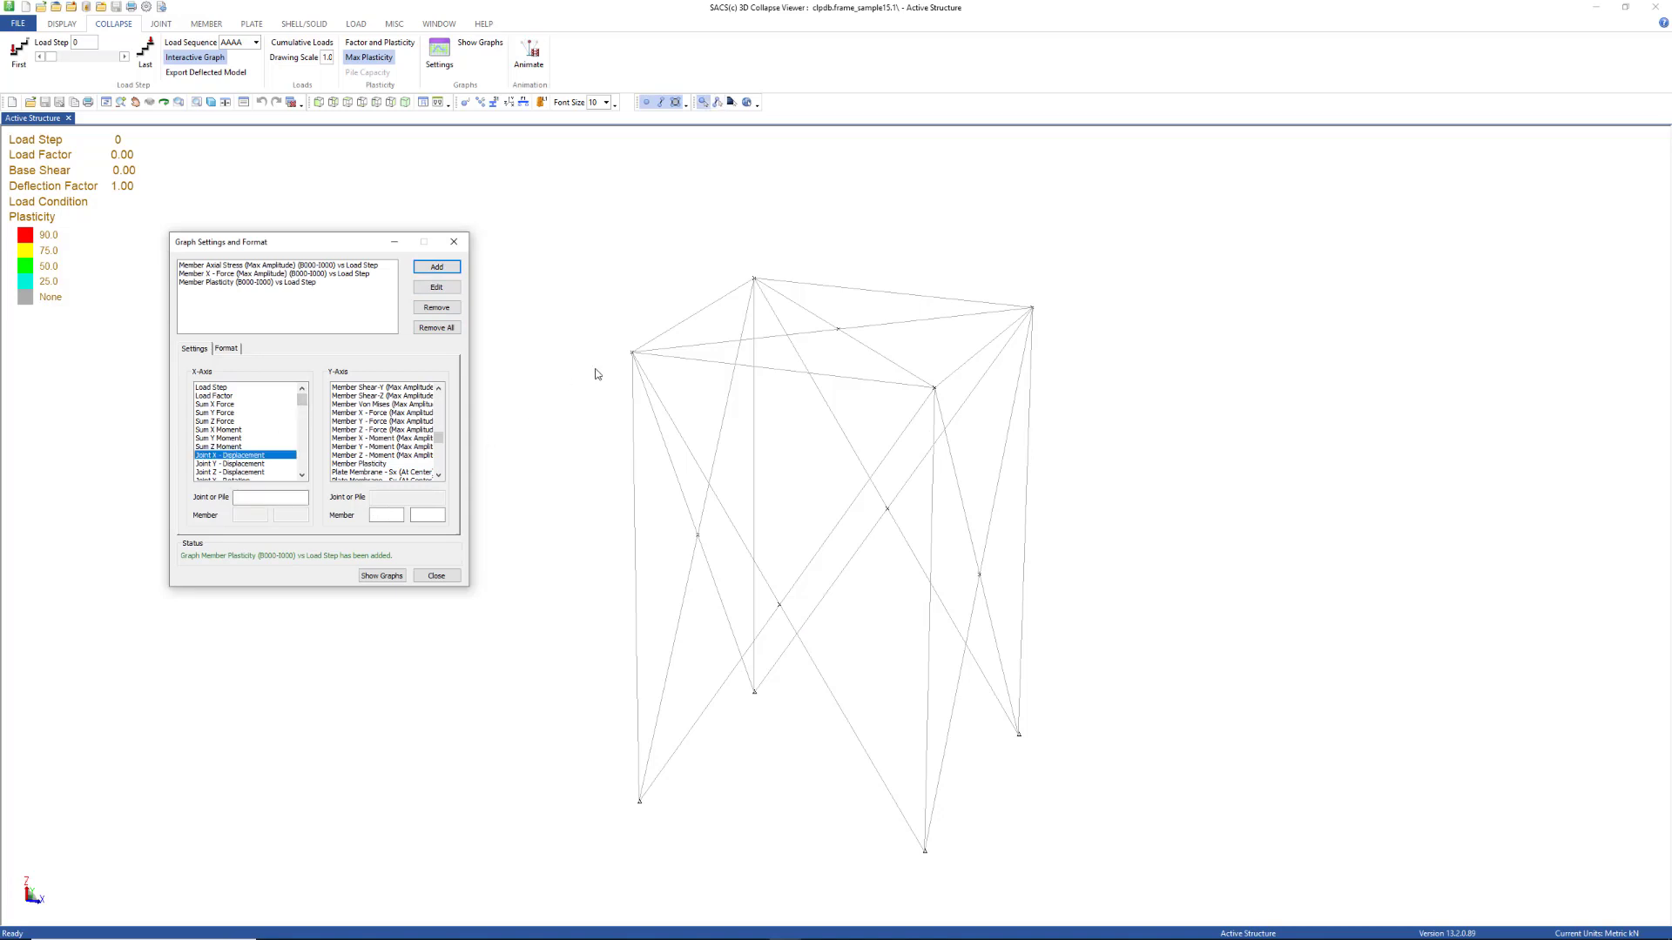
click(633, 352)
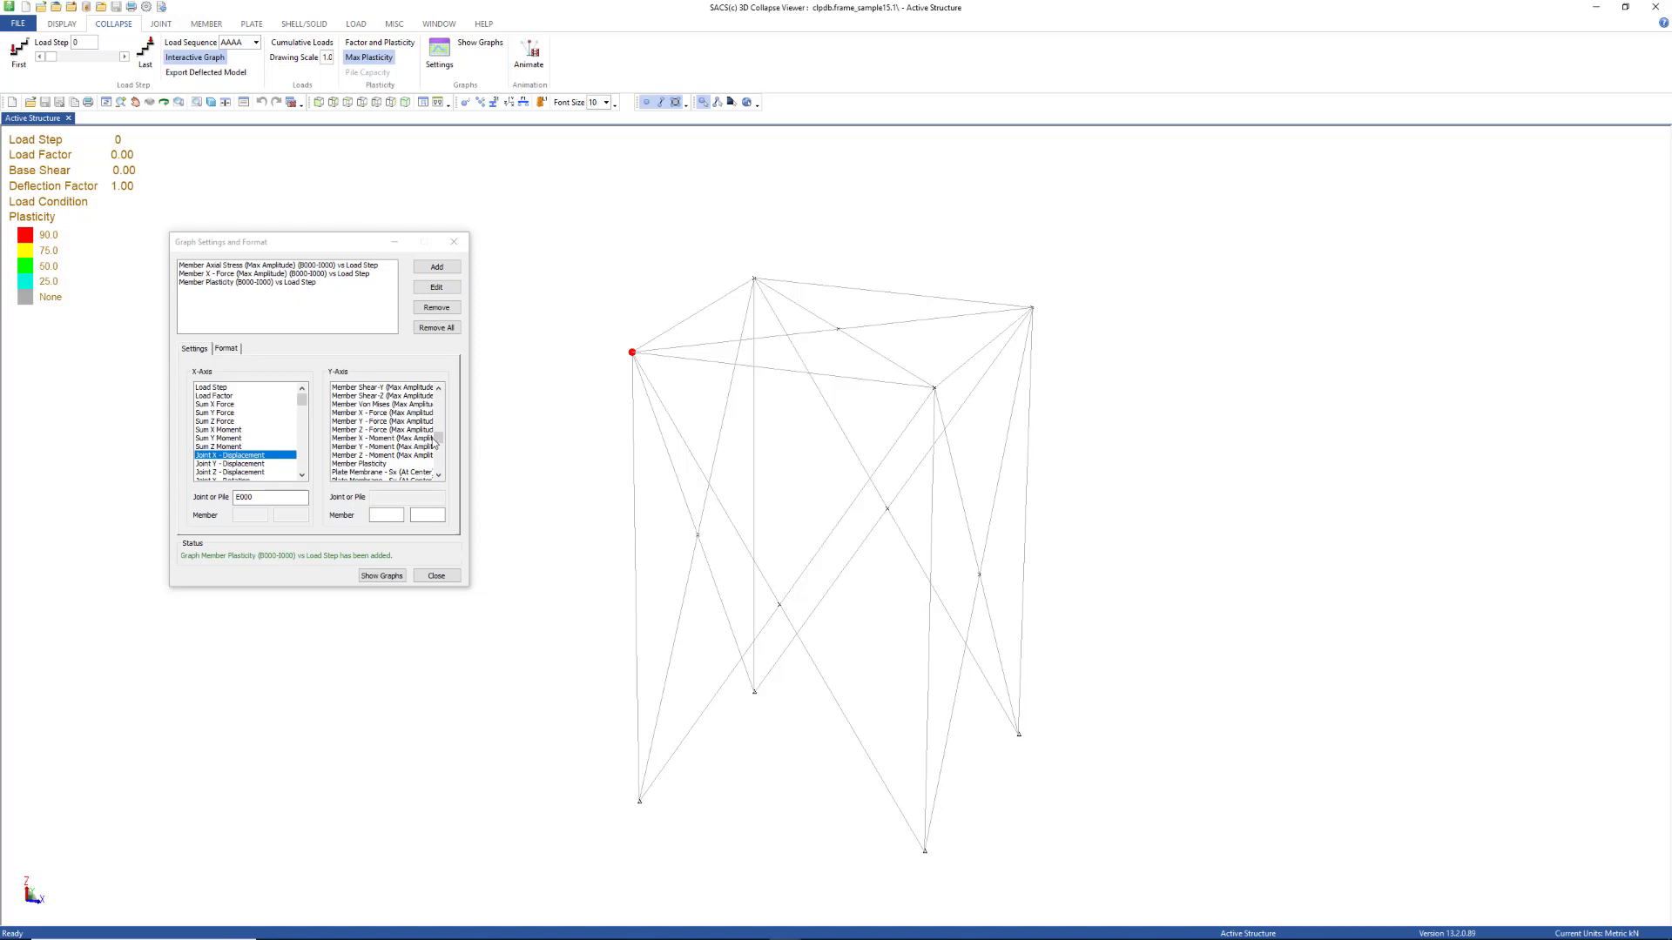
drag(438, 441, 444, 397)
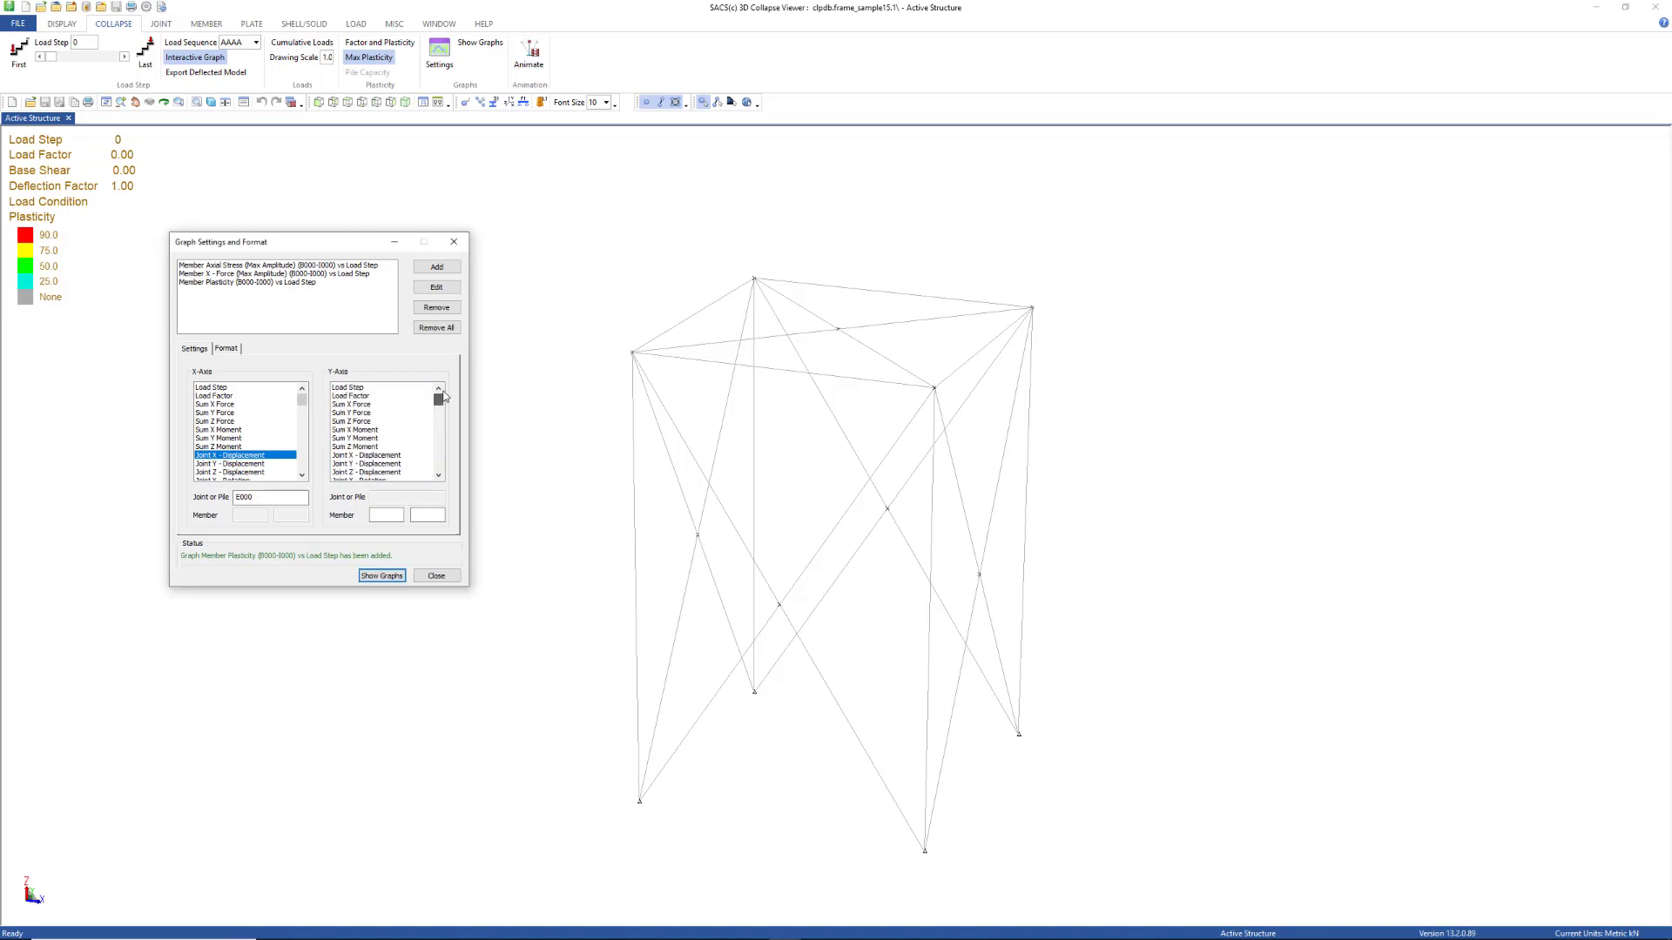
click(379, 405)
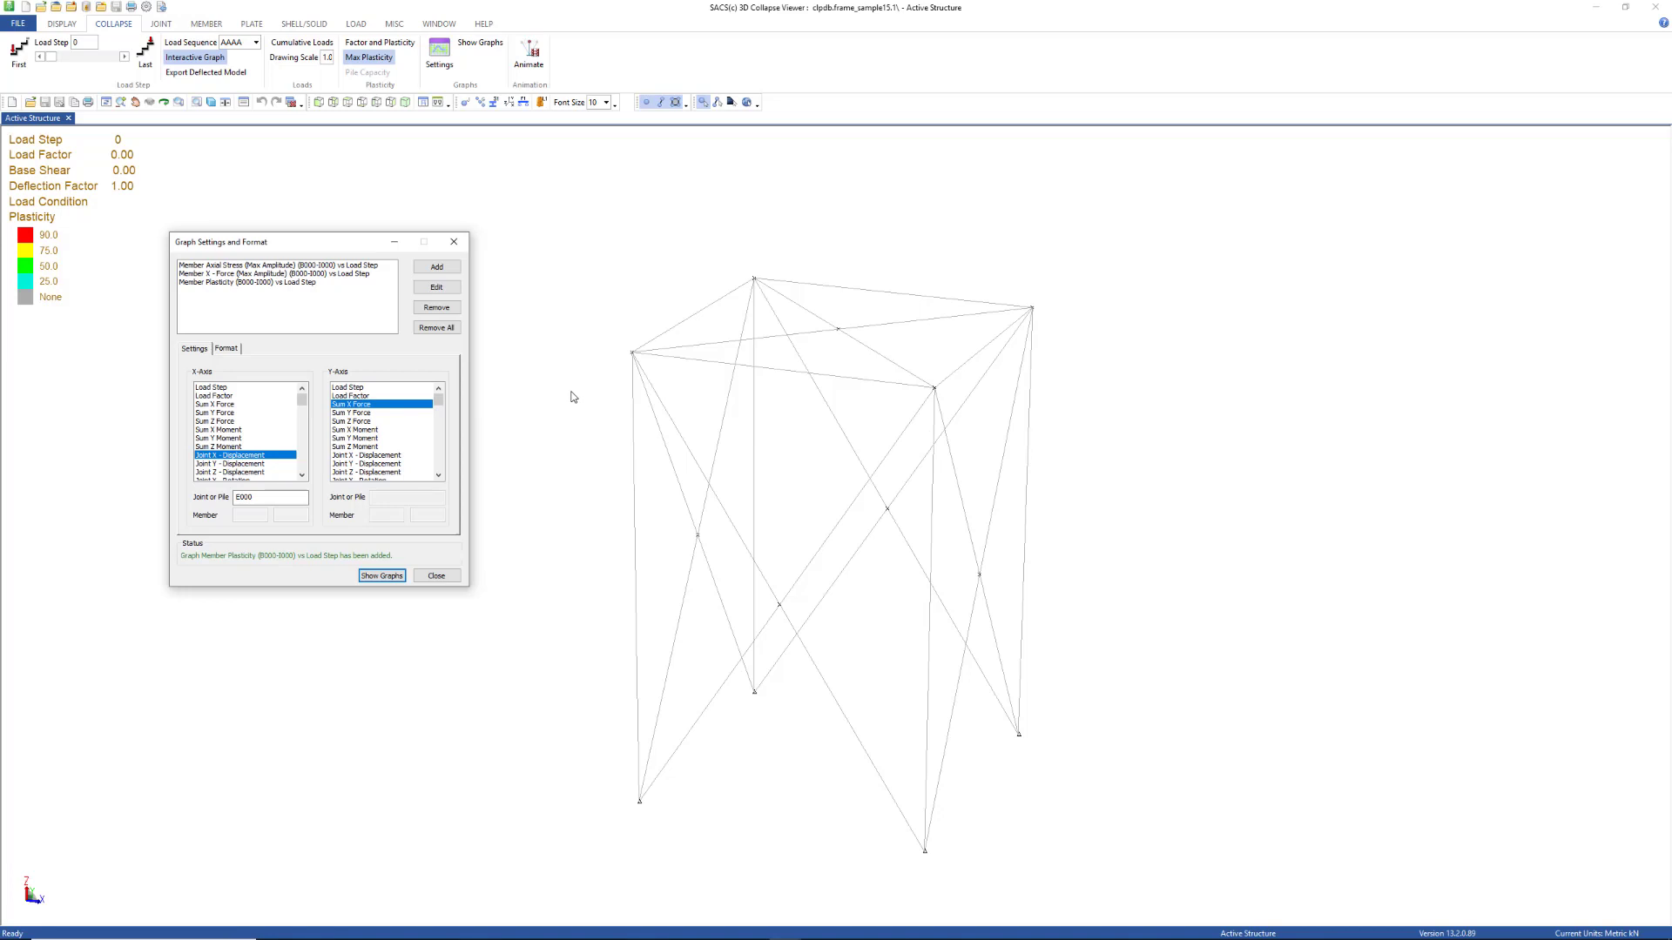
click(436, 270)
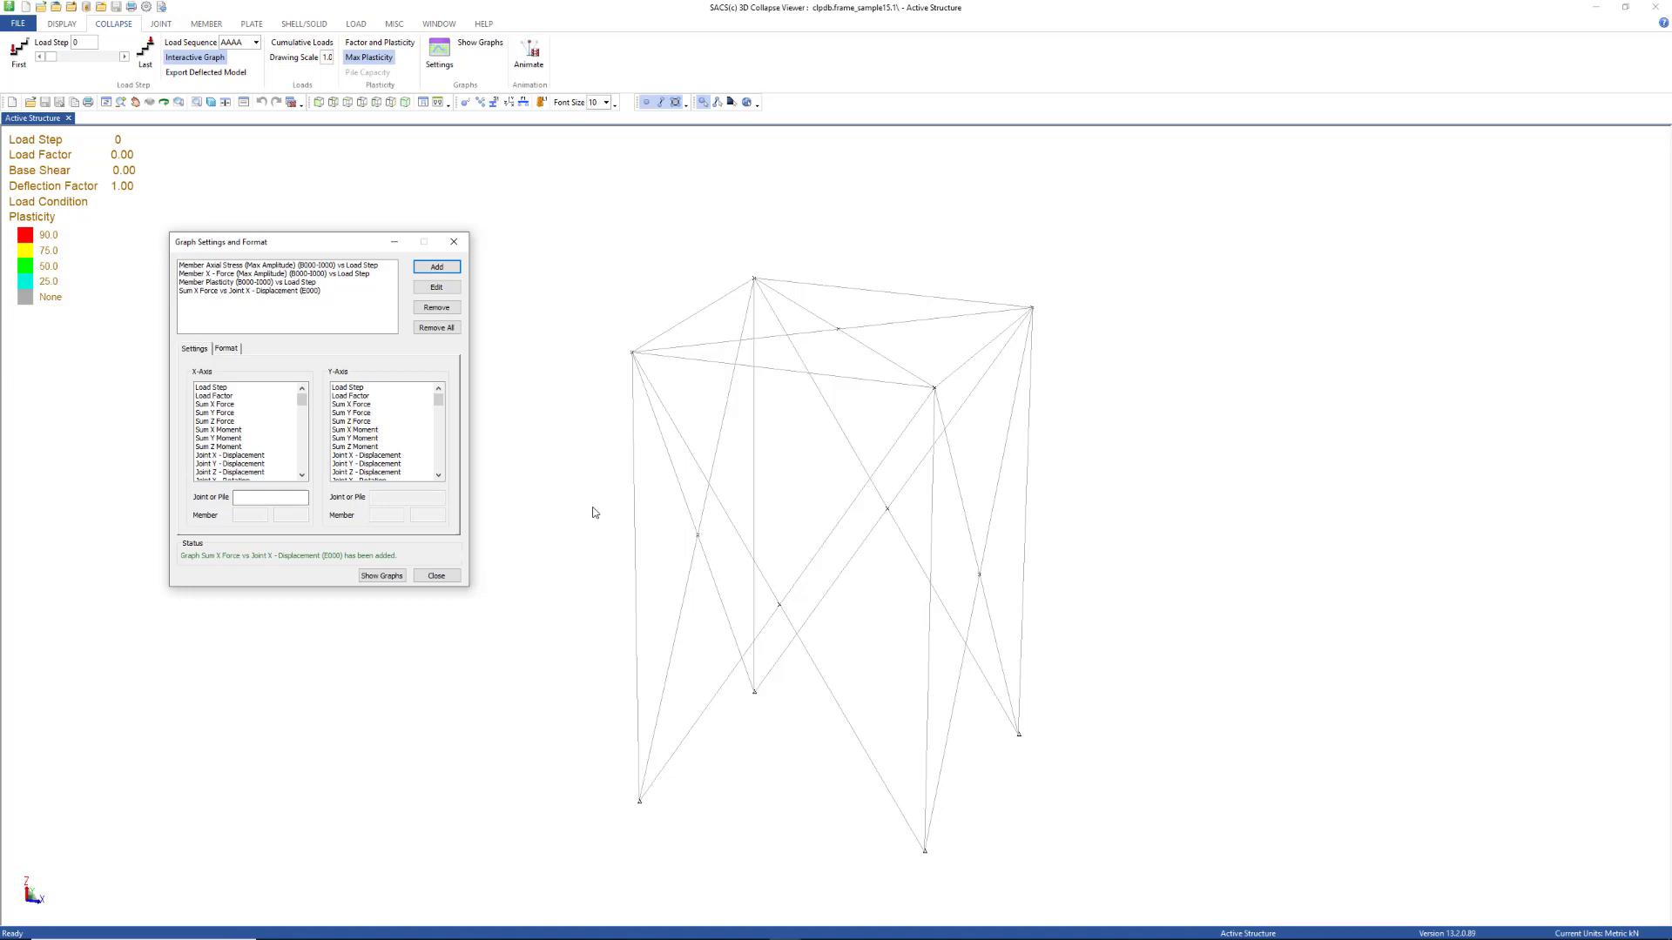
Display the four interactive graphs and arrange them around the jacket frame.
click(392, 575)
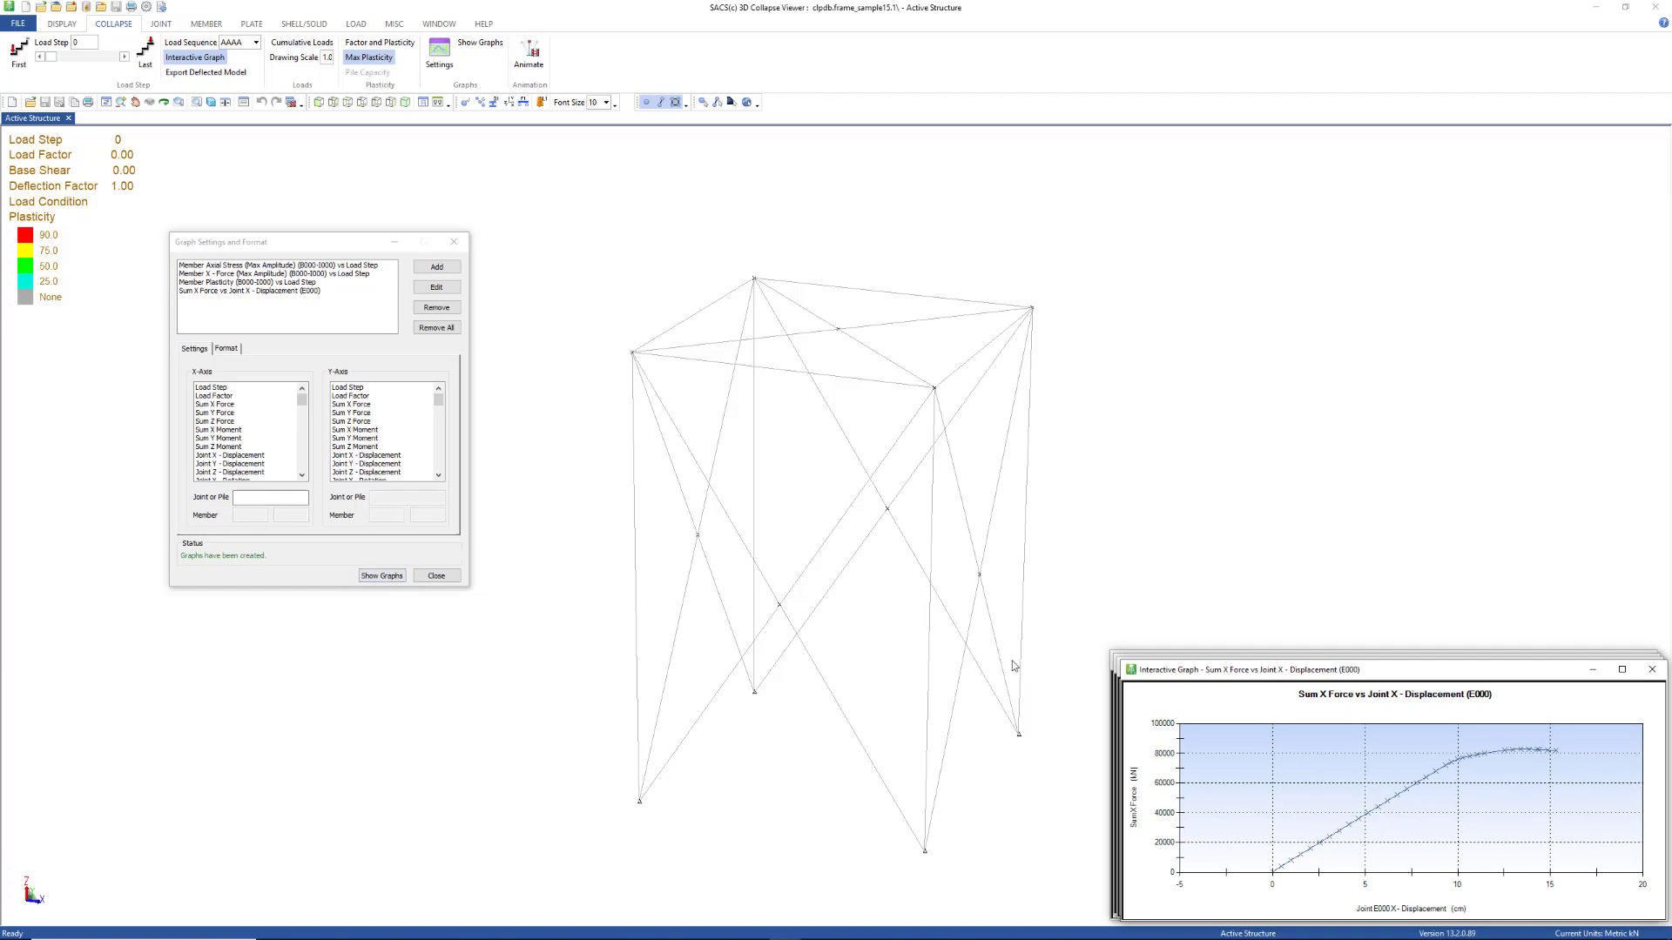
drag(1223, 675, 1184, 145)
drag(1232, 667, 1217, 398)
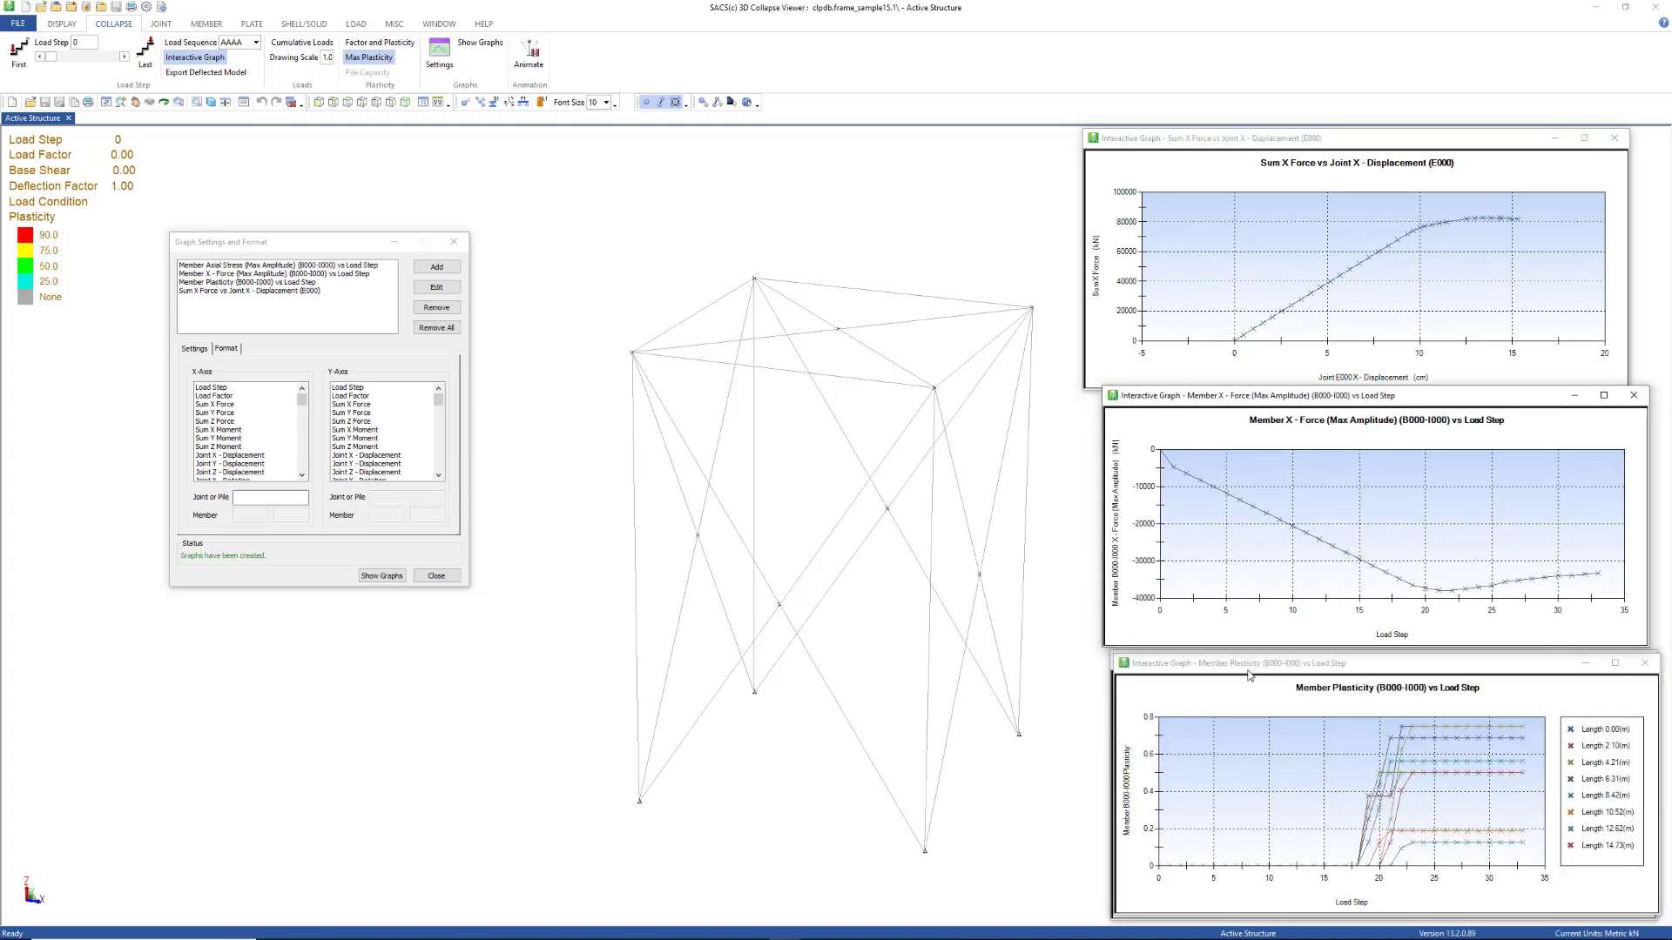
drag(1248, 670, 70, 651)
drag(1262, 694, 1257, 674)
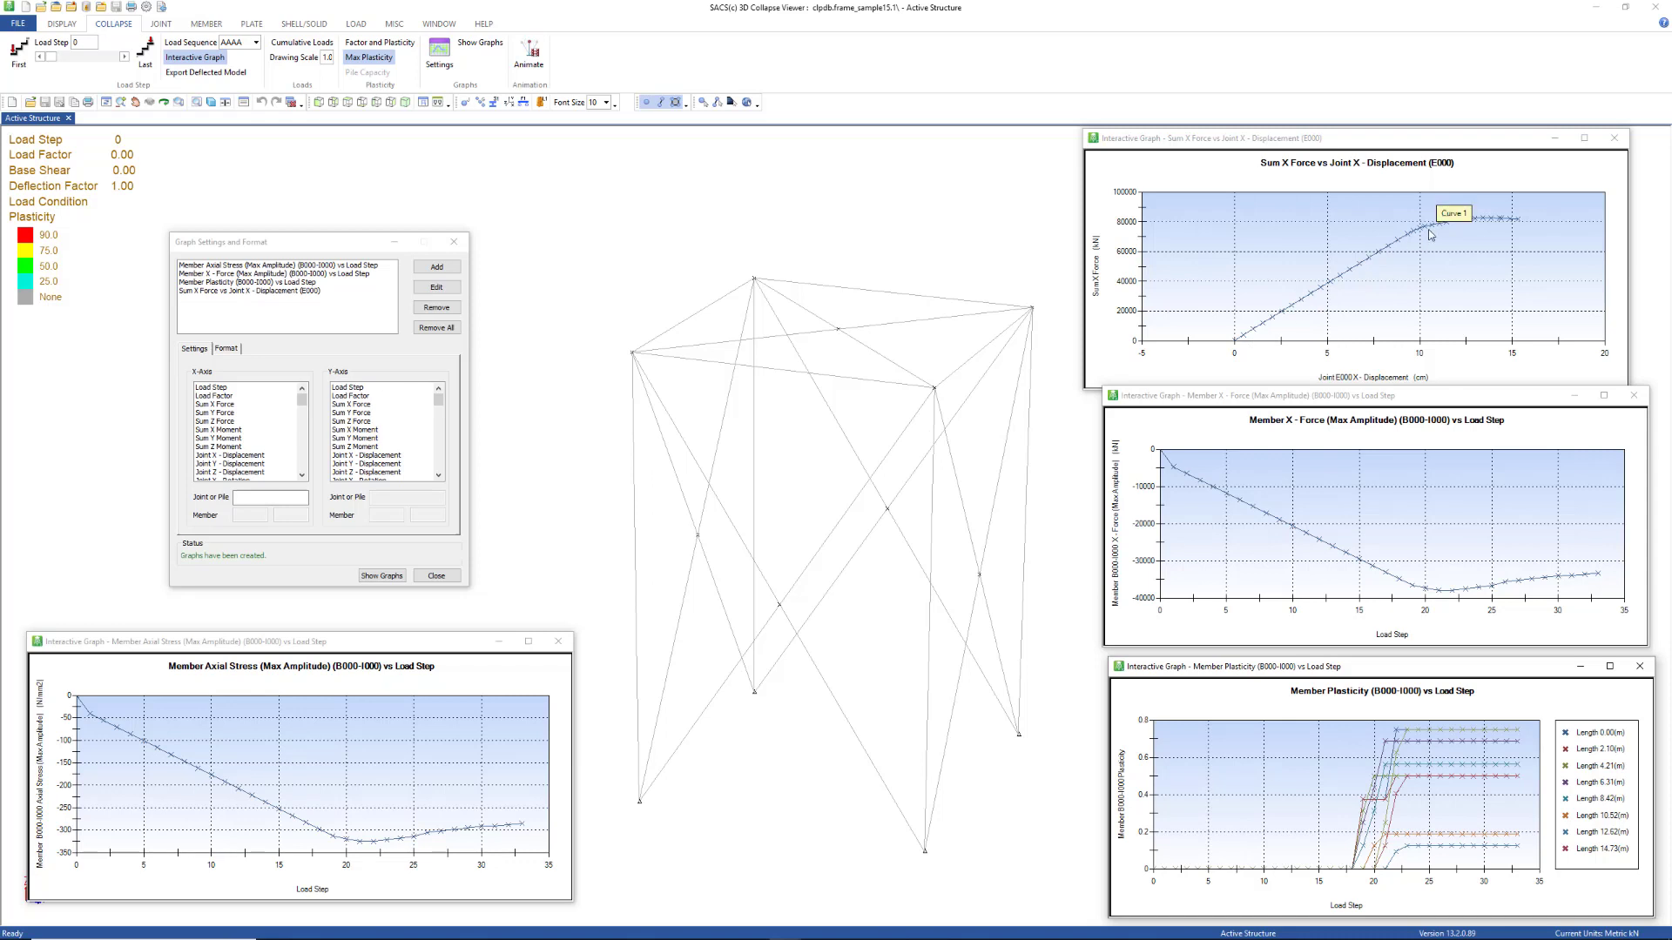
Step the results through load step 27 to load step 28 via the Sum X Force curve.
click(1468, 225)
click(1472, 222)
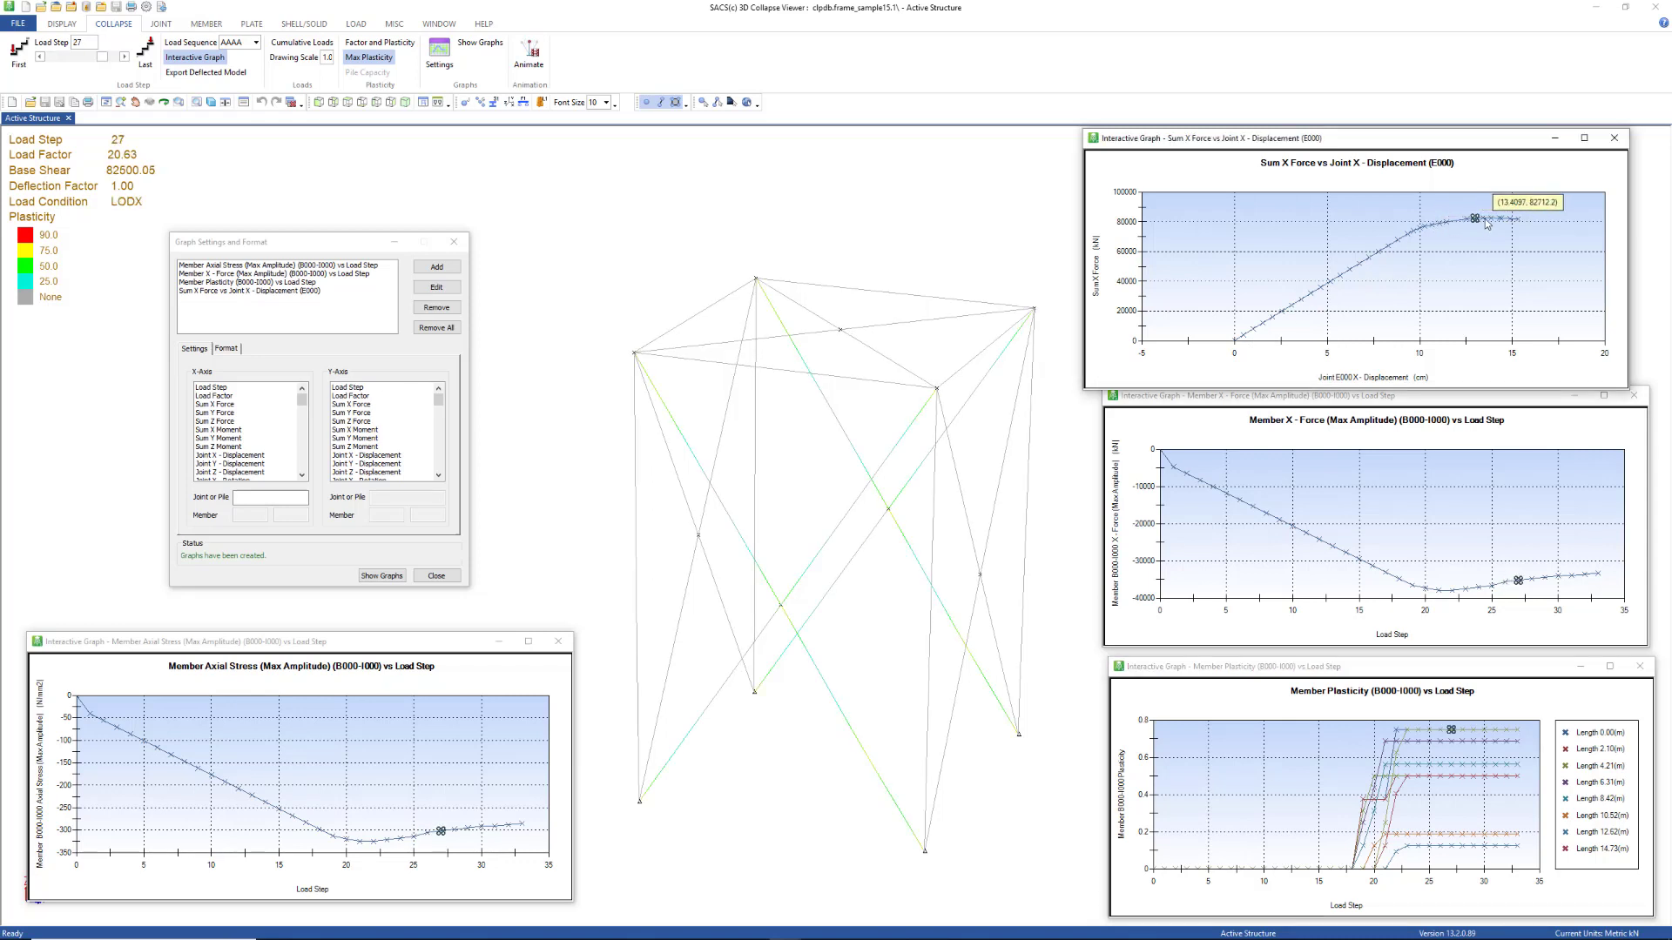
click(1485, 218)
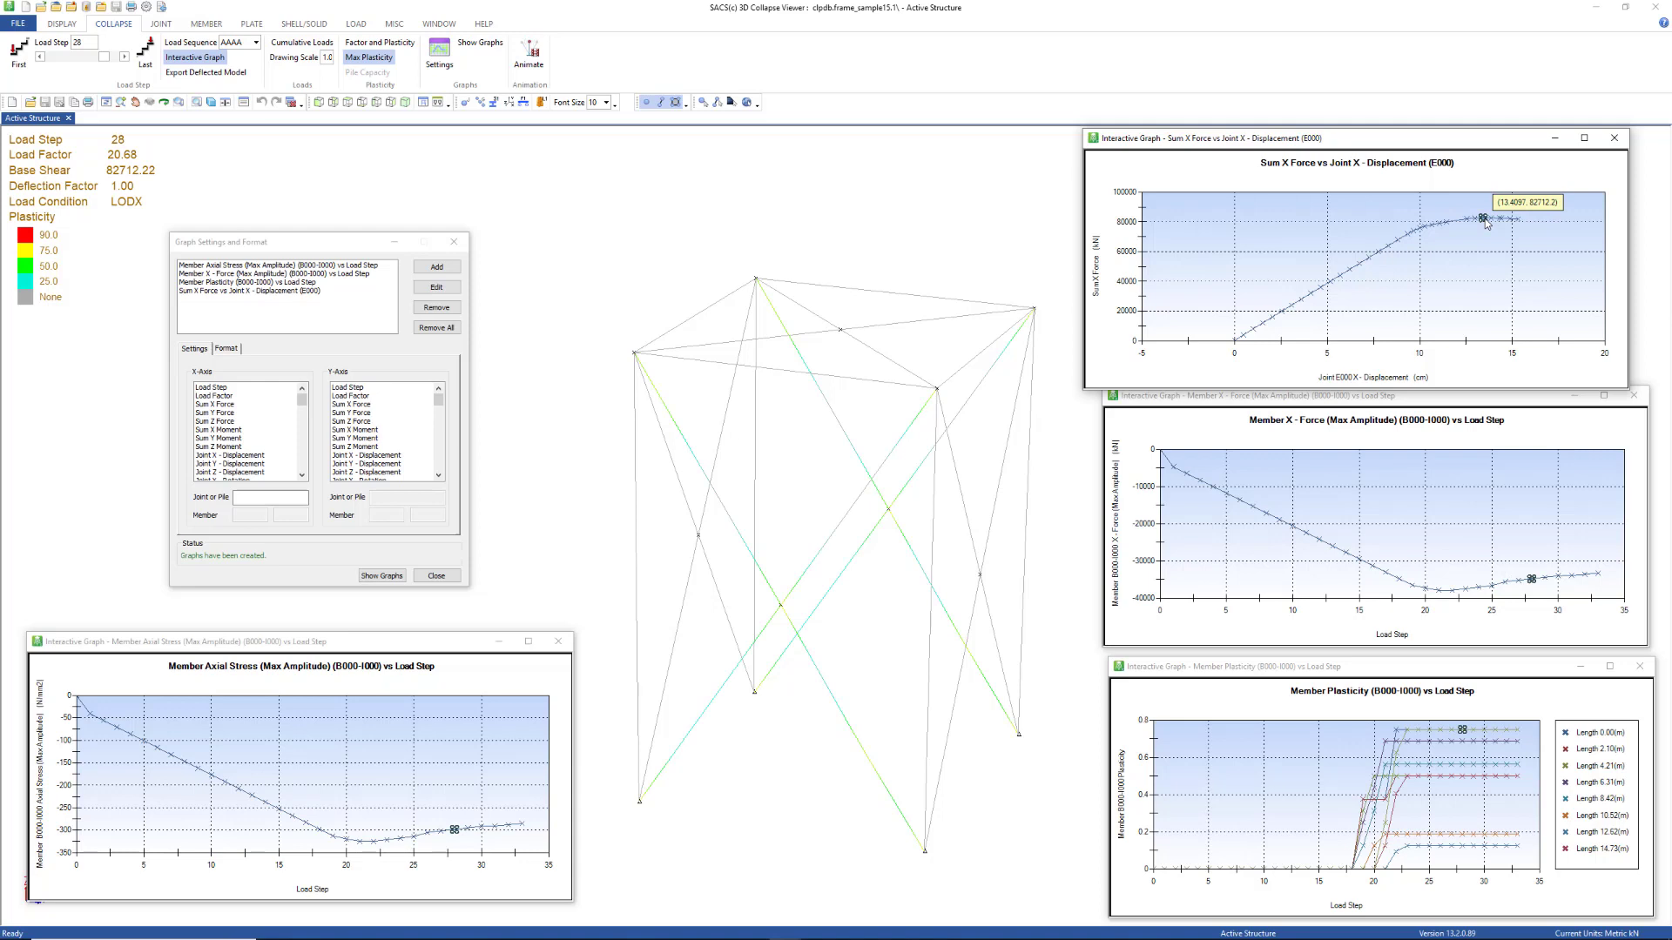
Render the jacket as solid tubes, then move the results from load step 3 to load step 27.
click(211, 102)
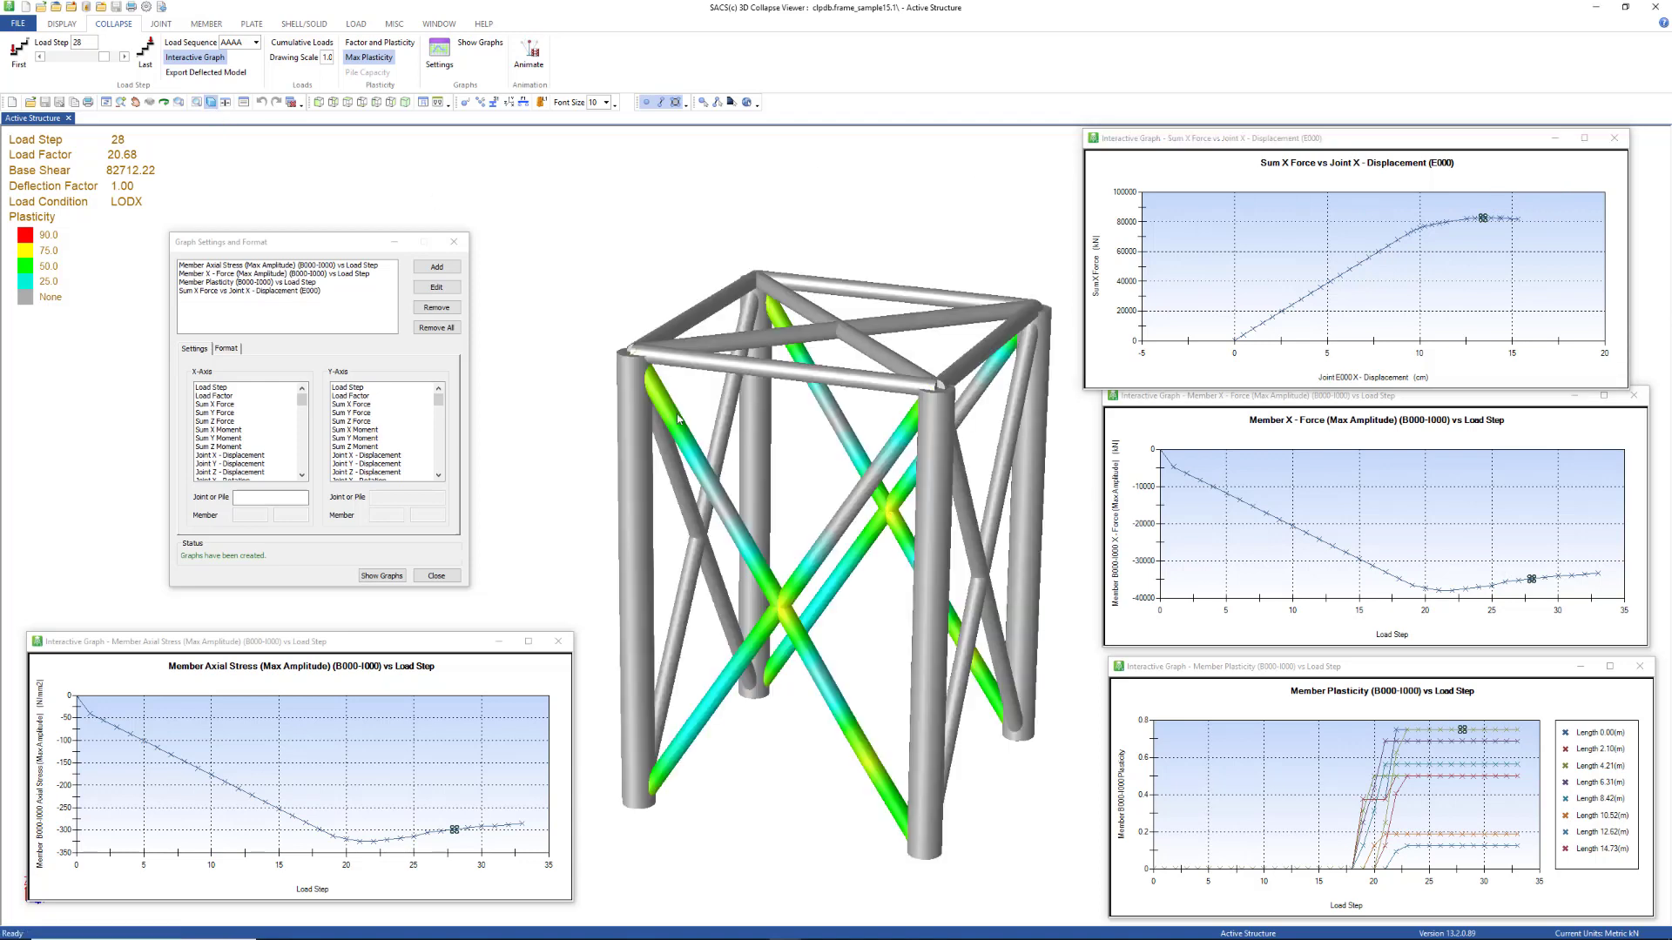
click(1253, 329)
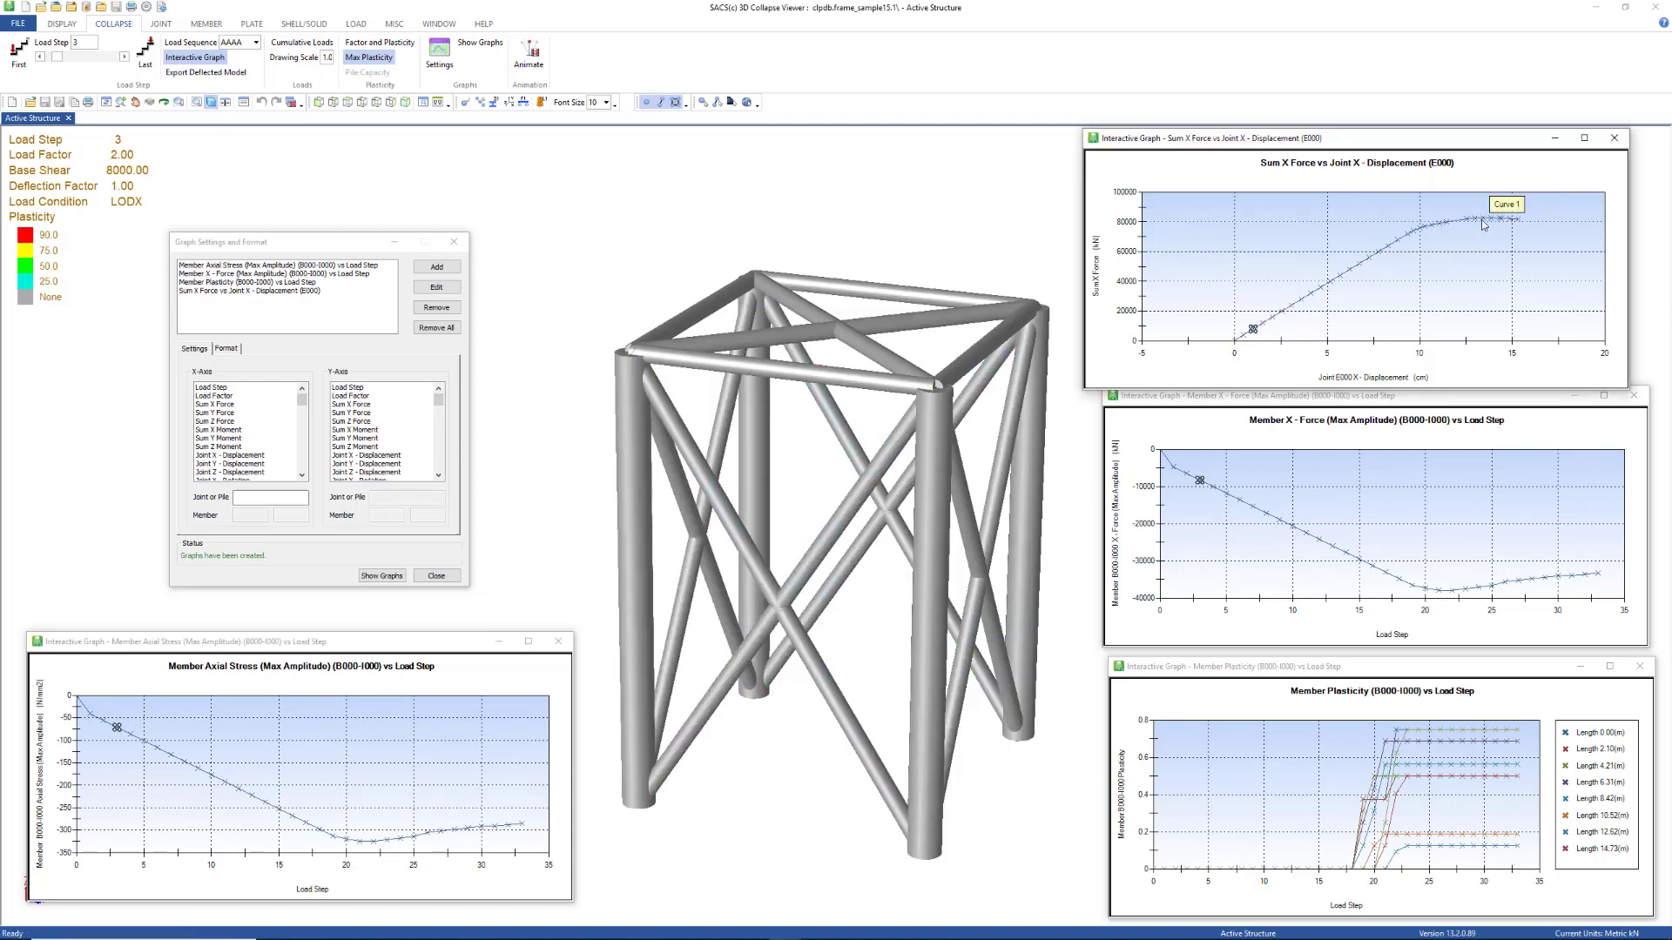
click(1481, 219)
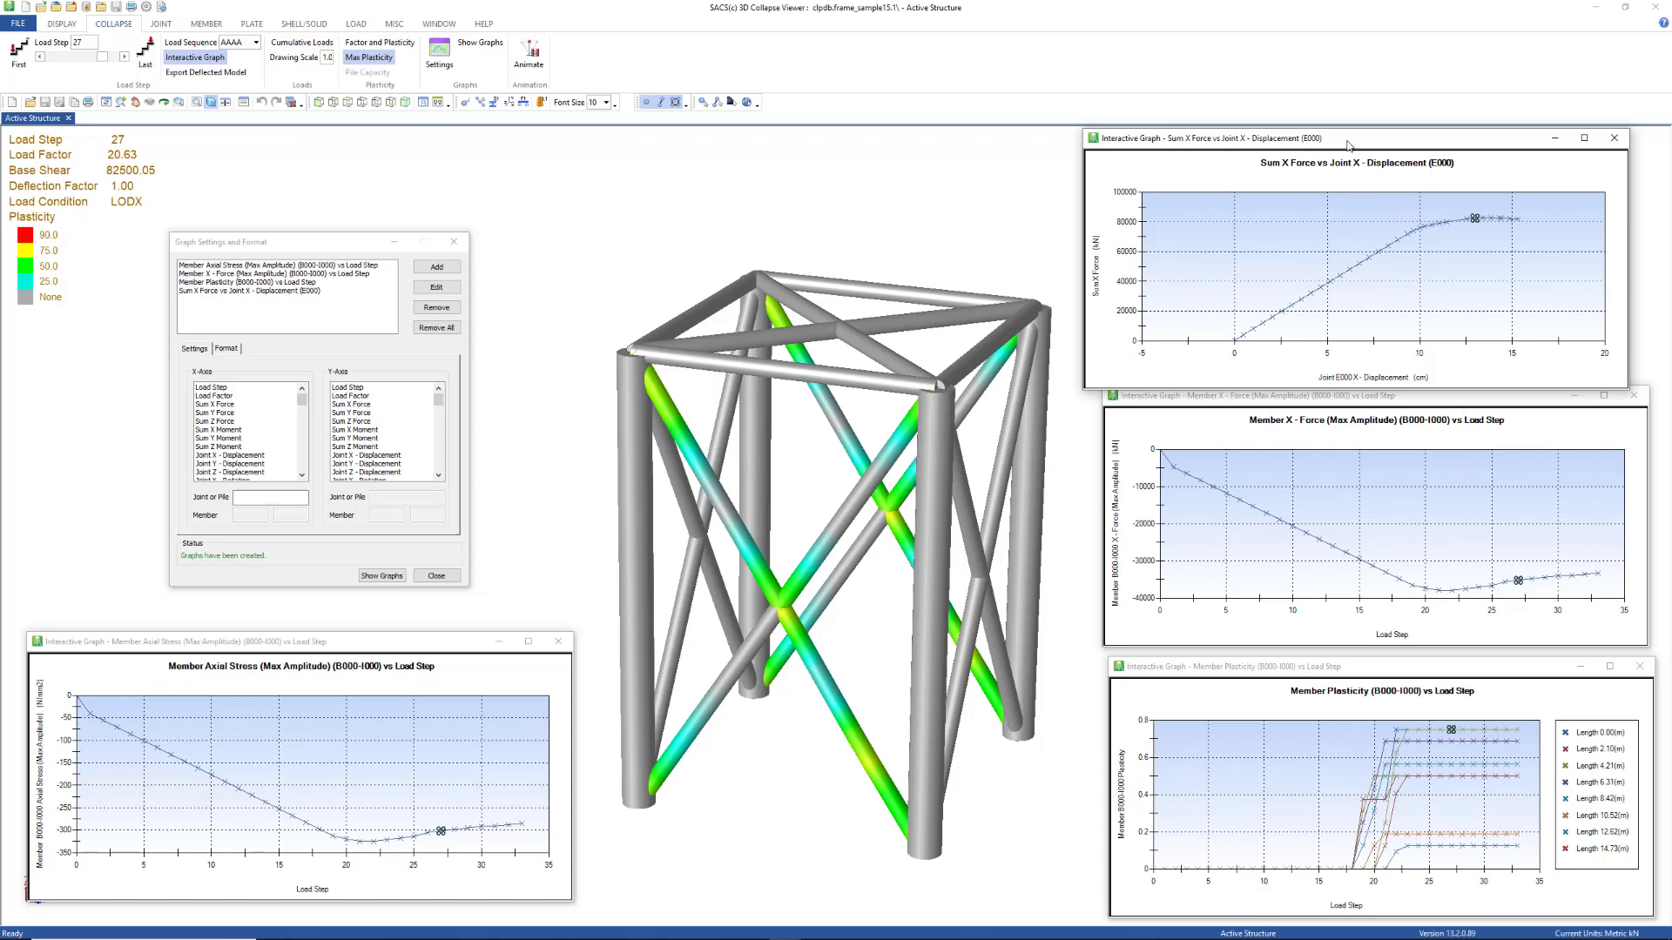
drag(1347, 144, 1354, 131)
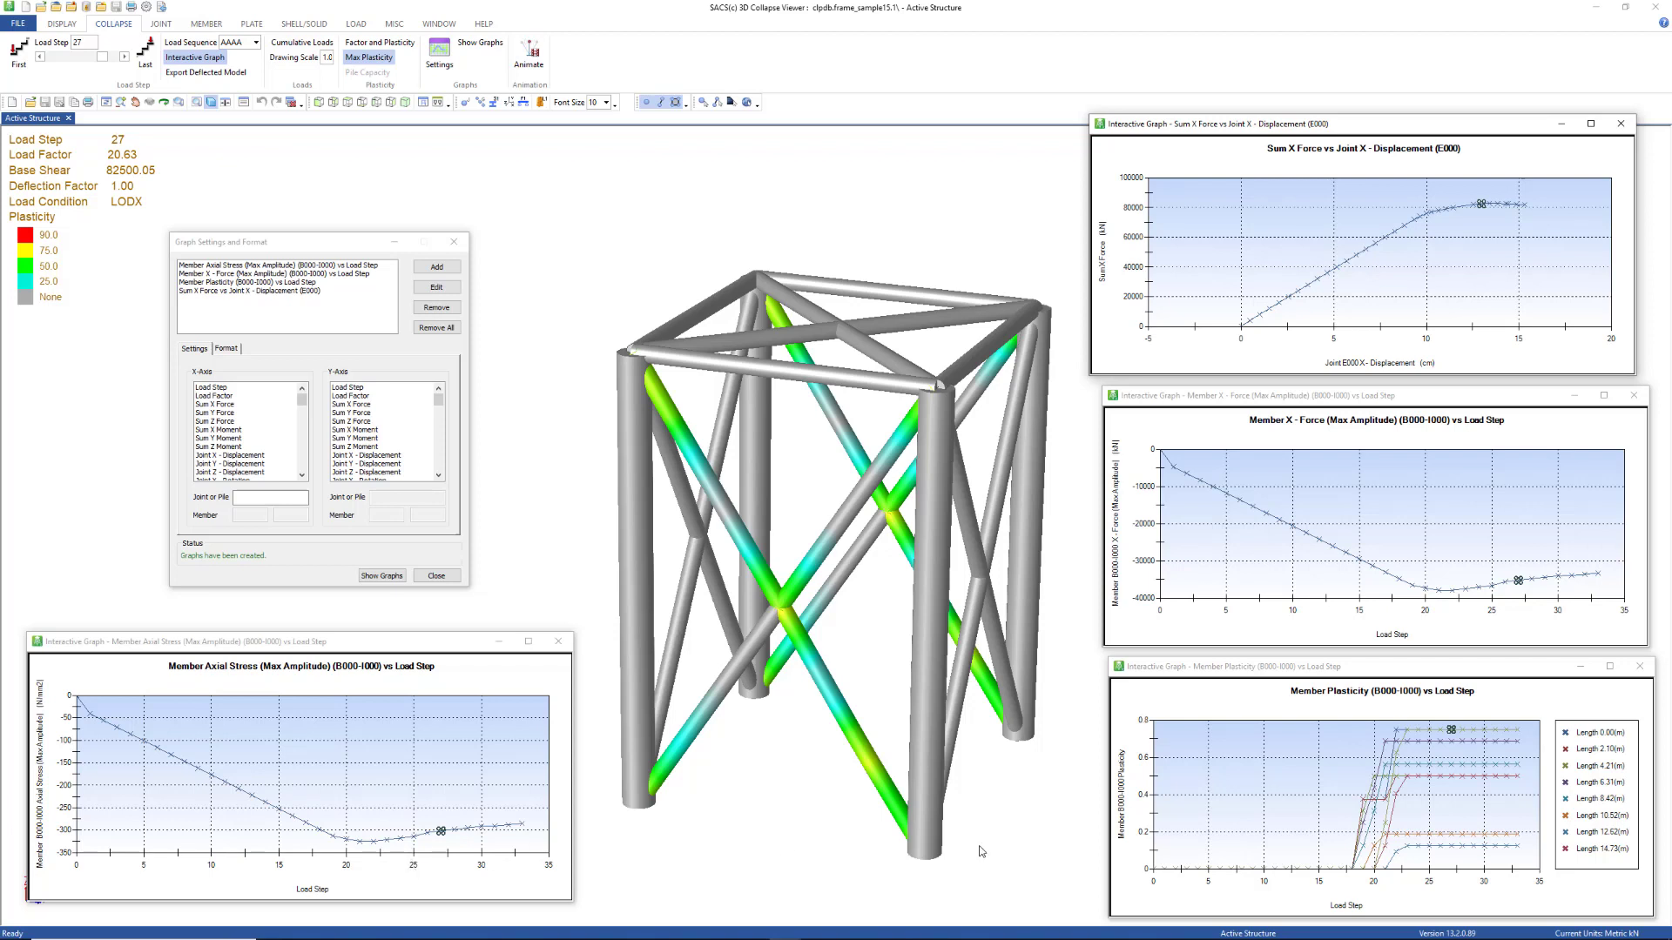
Jump to load step 19, then load step 23, on the Member Plasticity curve.
mouse_move(1385, 853)
click(1363, 799)
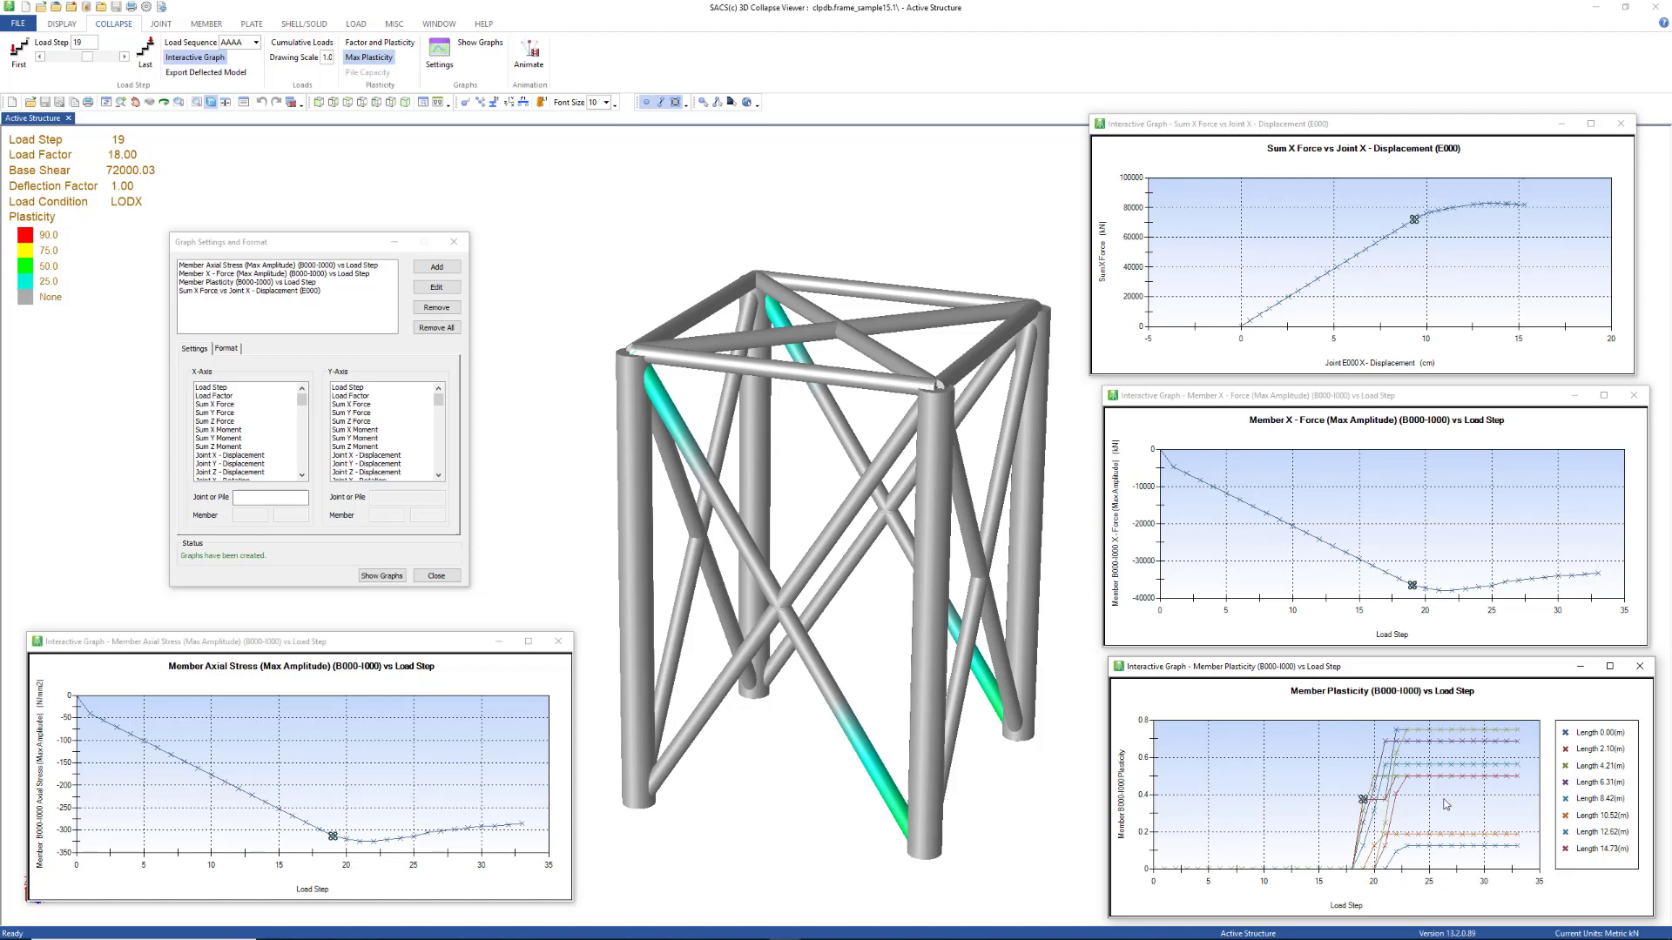
click(1414, 831)
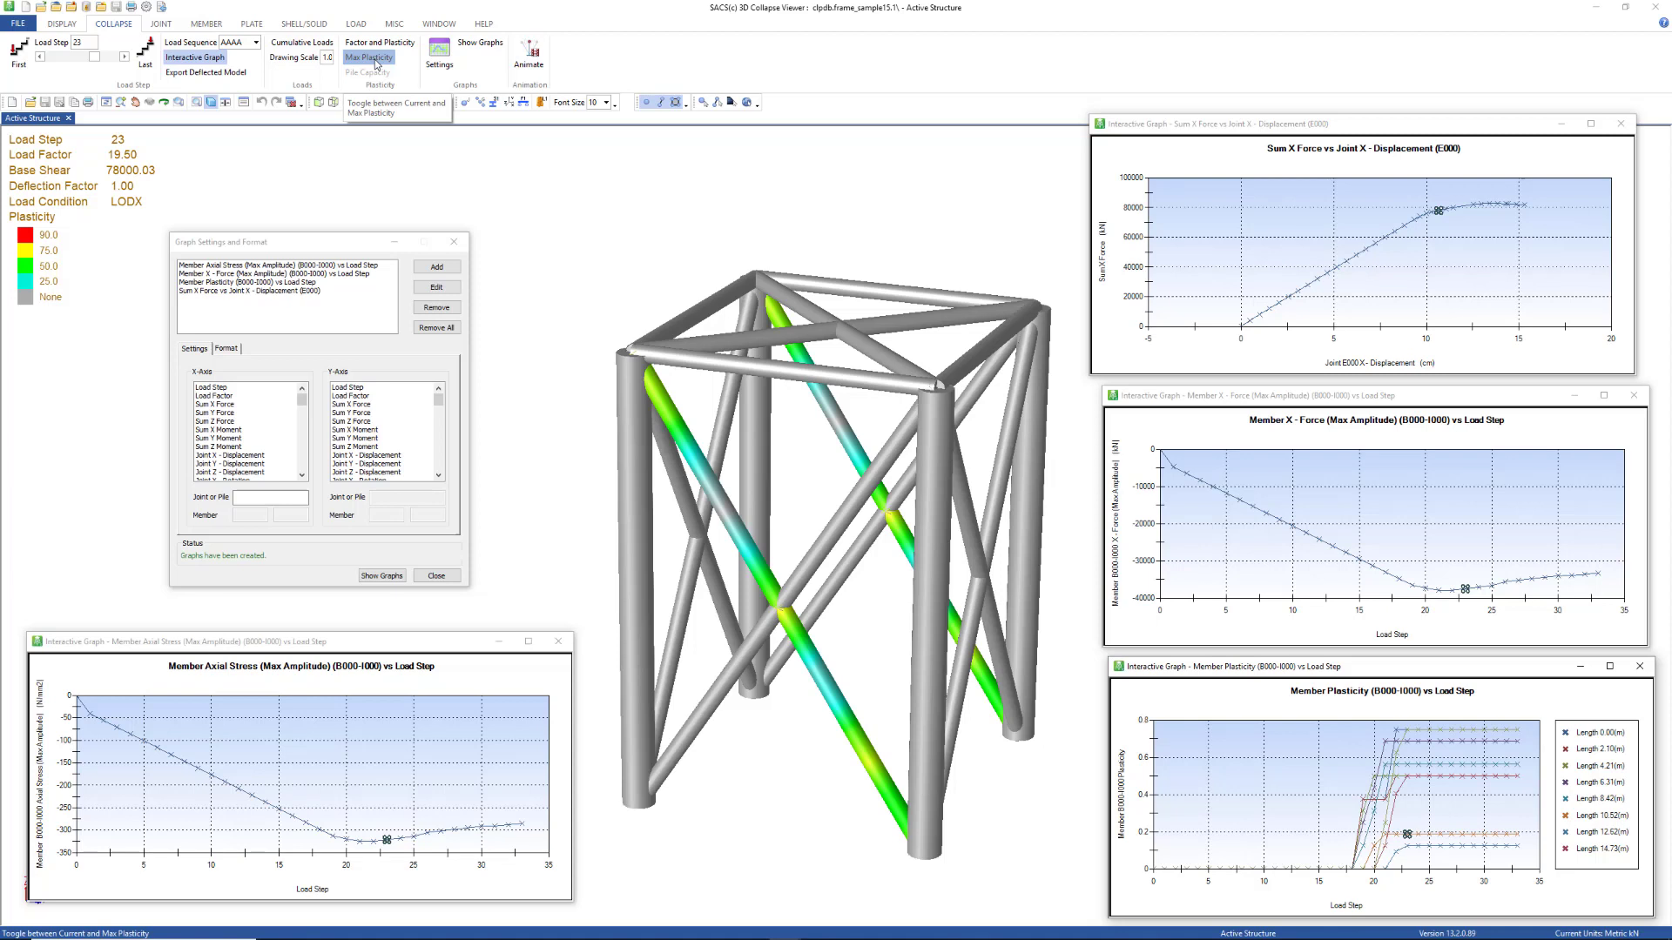
Turn off Max Plasticity so members show current plasticity at load step 23.
click(376, 61)
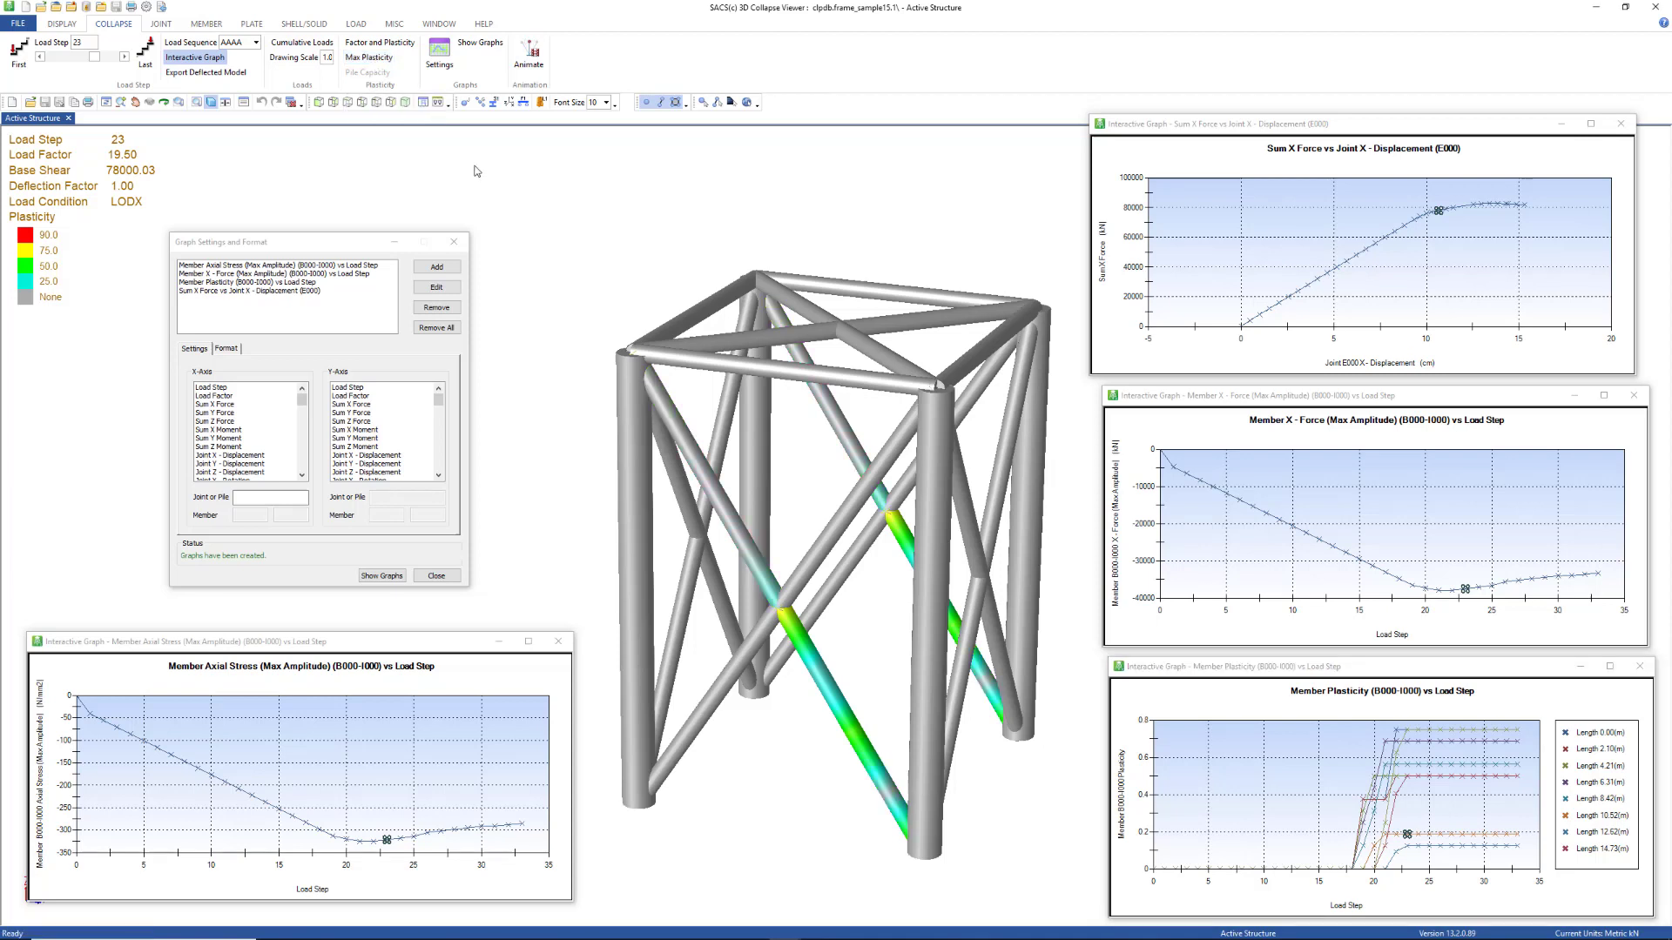